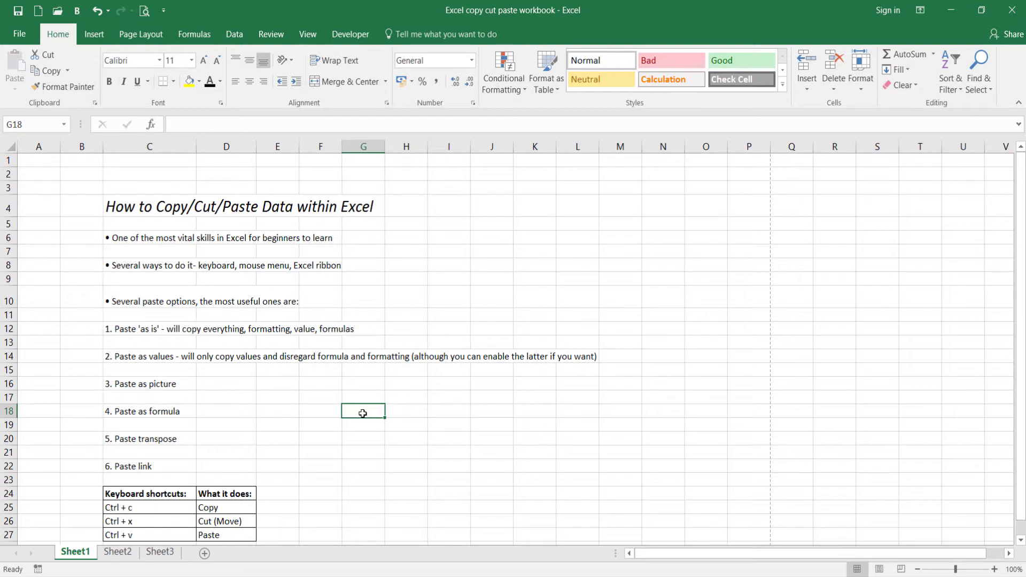
Enter the value 25 in both G18 and G19.
type("25")
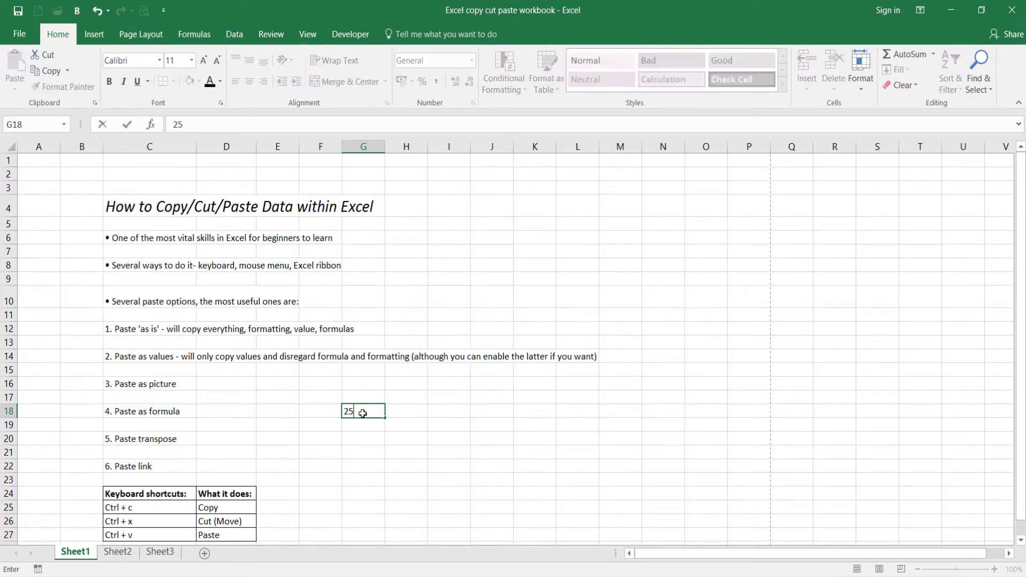
key("Return")
type("25")
key("Right")
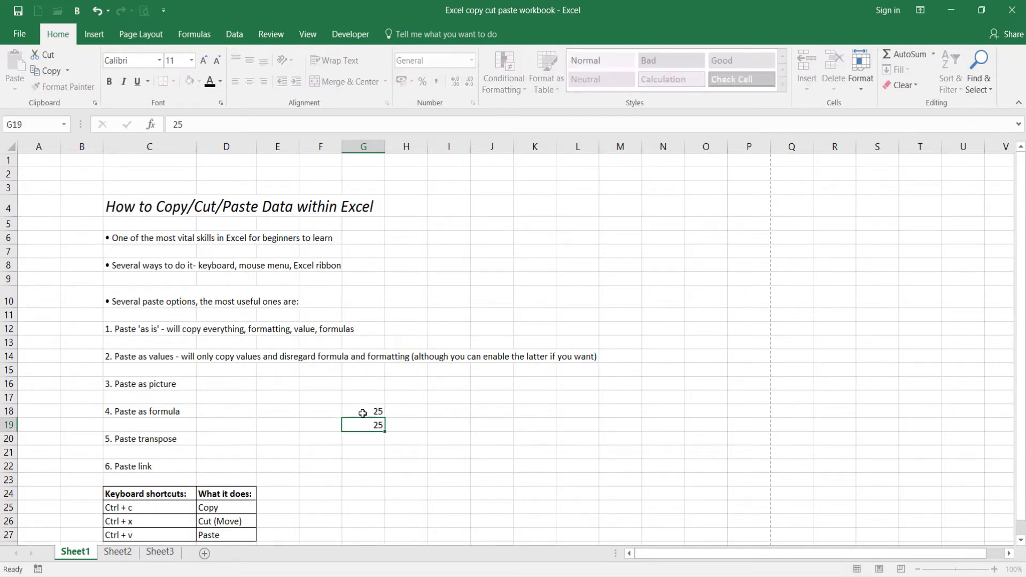
Enter a SUM formula in H18 that adds the range G18:G19.
key("Up")
type("=sum(")
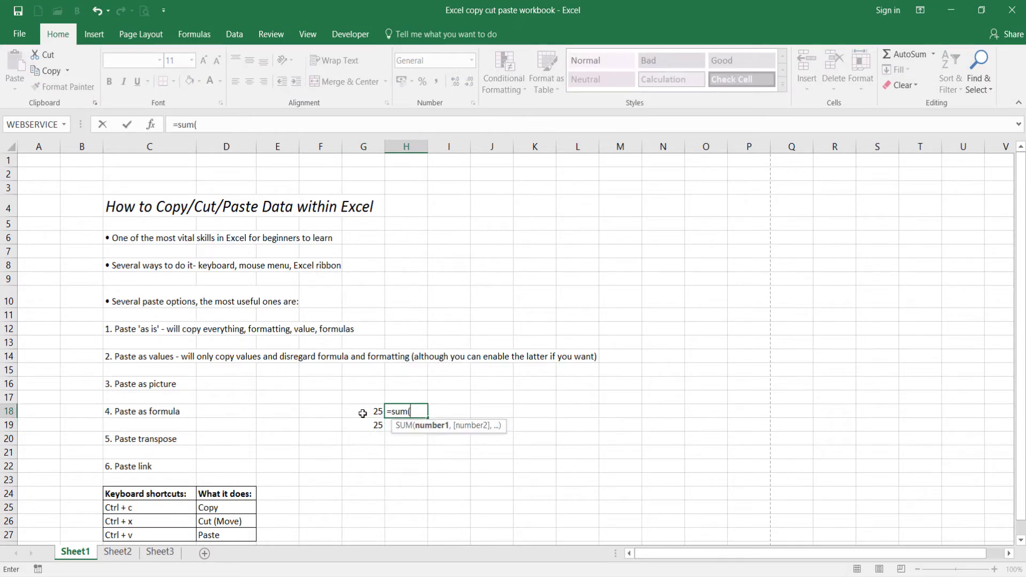
left_click(364, 412)
left_click_drag(365, 412, 367, 423)
type(")")
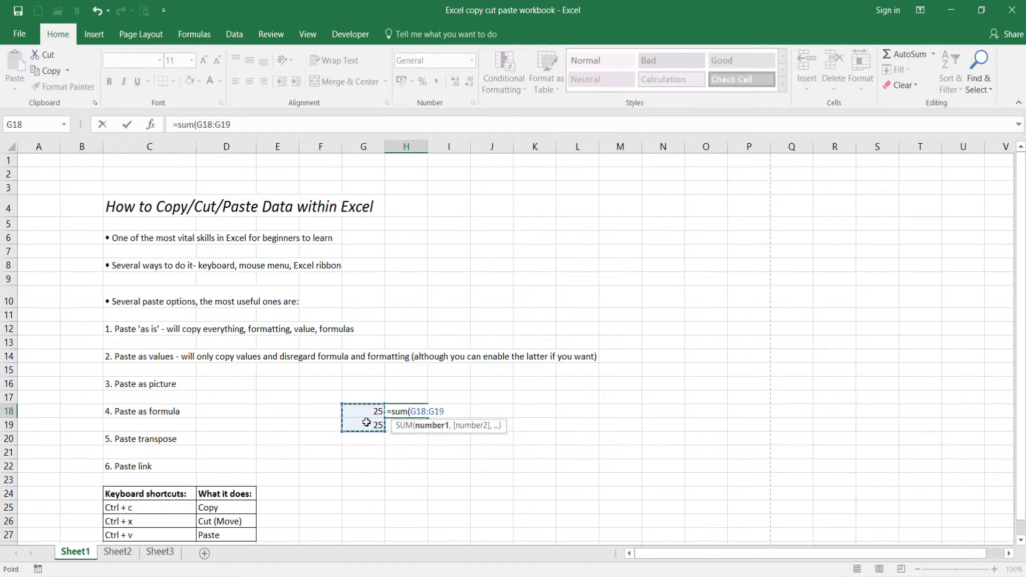
key("Return")
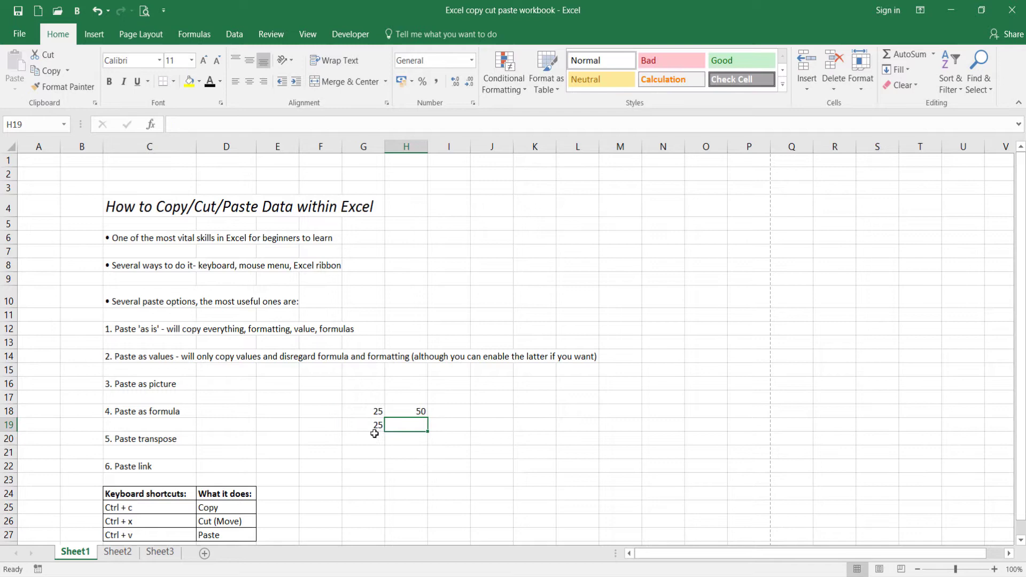
Apply an outline border to the total in cell H18.
left_click(402, 411)
right_click(405, 410)
left_click(451, 350)
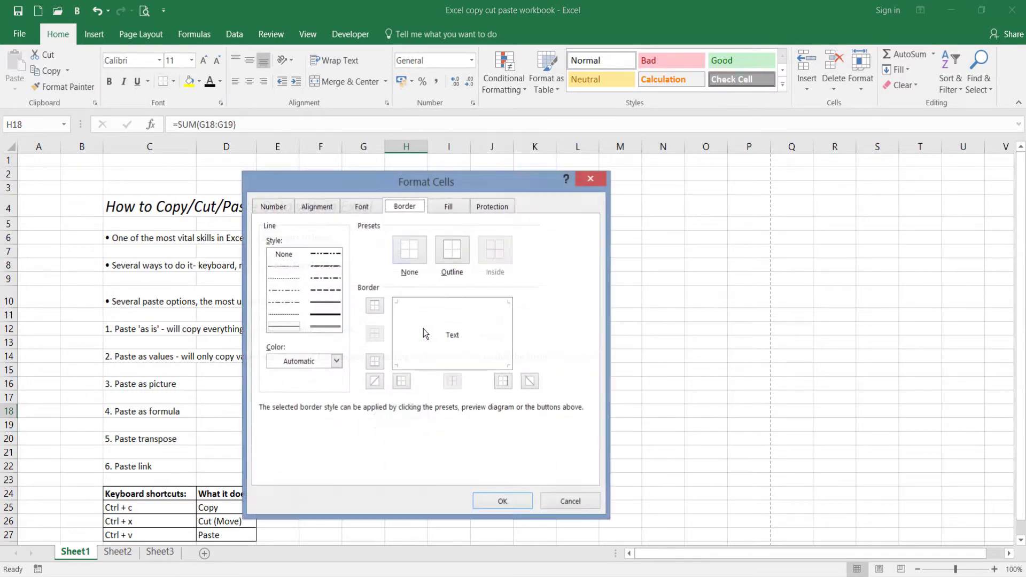
left_click(452, 250)
left_click(502, 501)
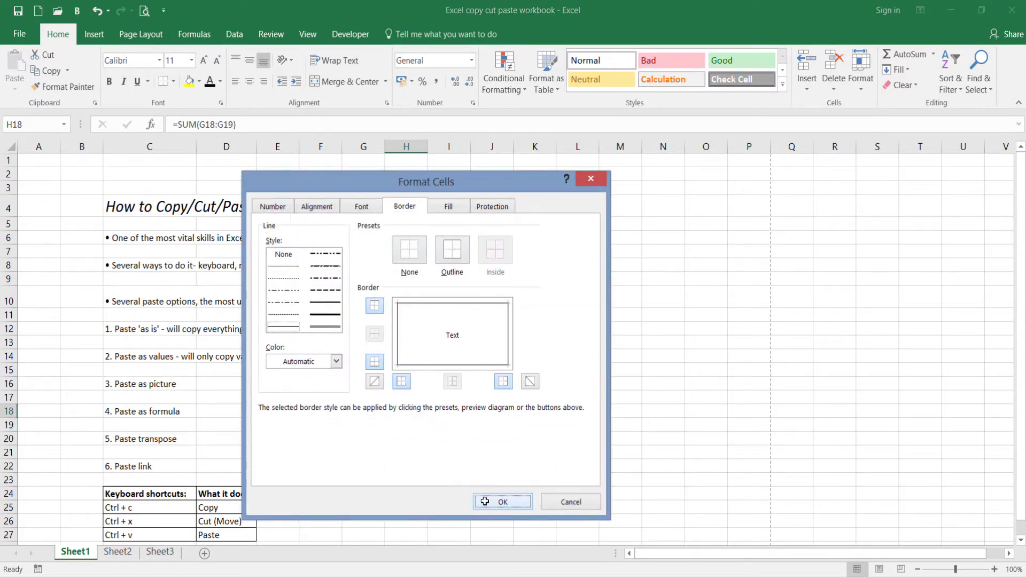
left_click(461, 479)
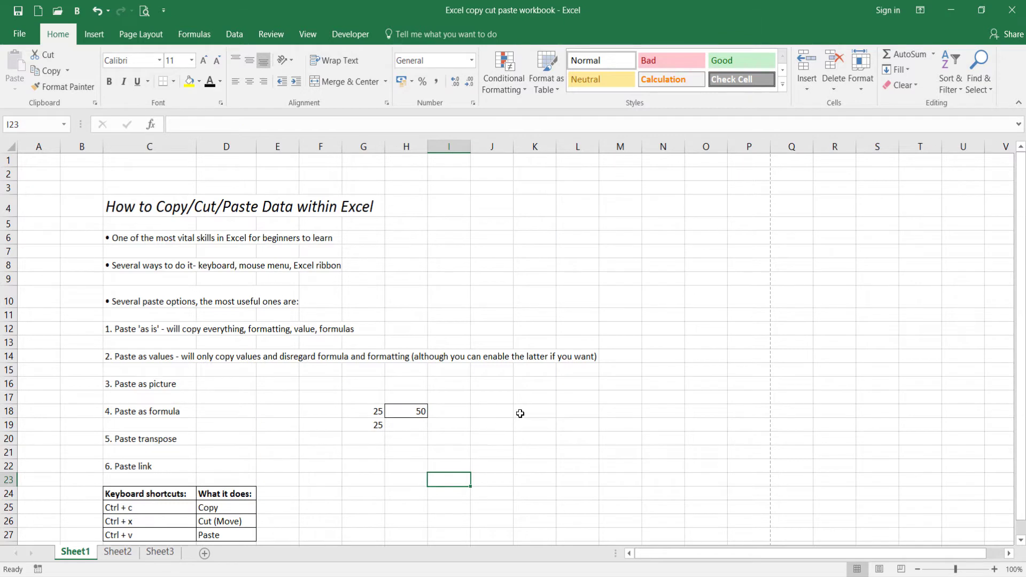
Copy cell H18 and paste it as is, with formula and formatting, into L18, clearing the copy selection.
left_click(418, 419)
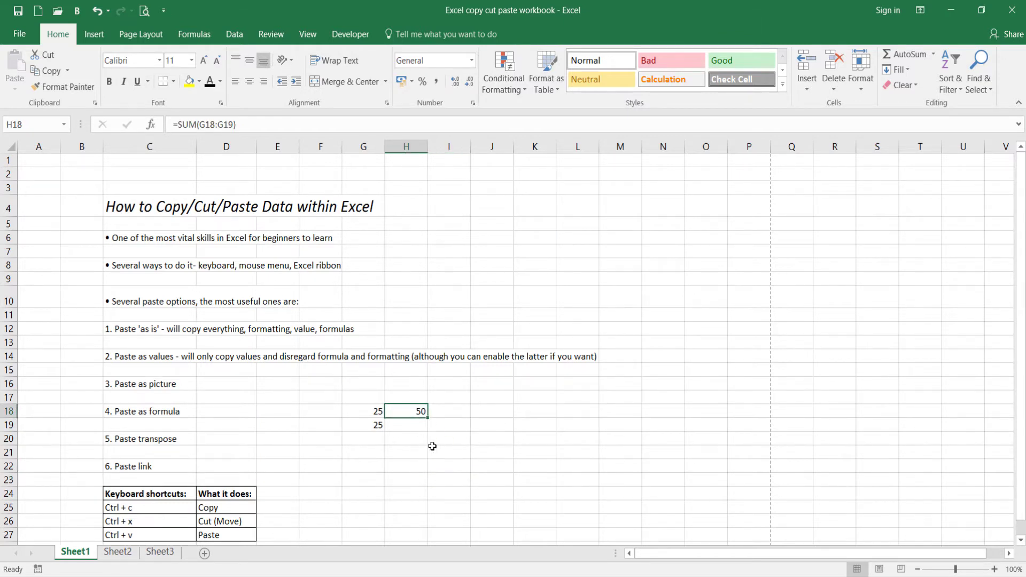
left_click(568, 410)
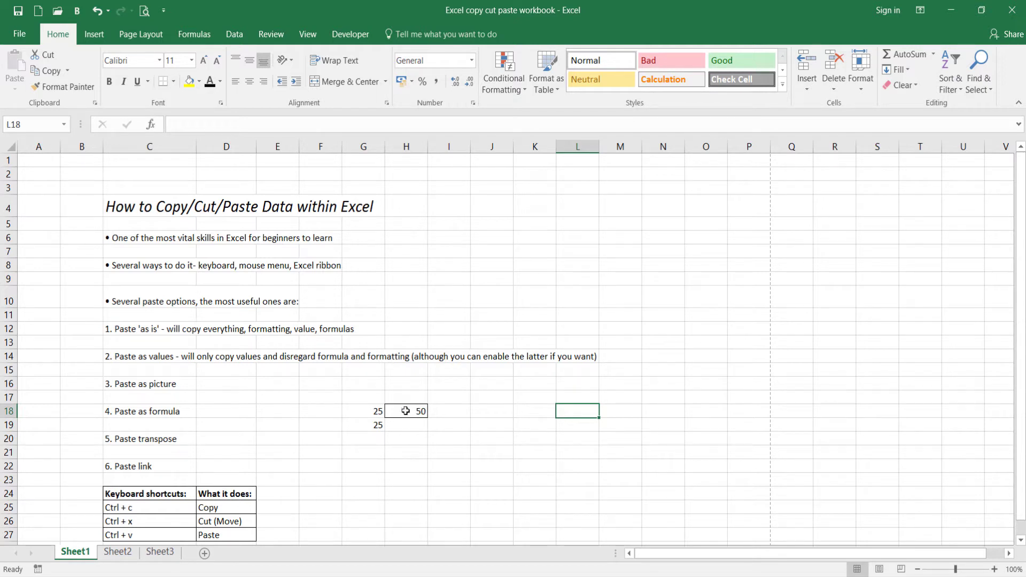
left_click(406, 415)
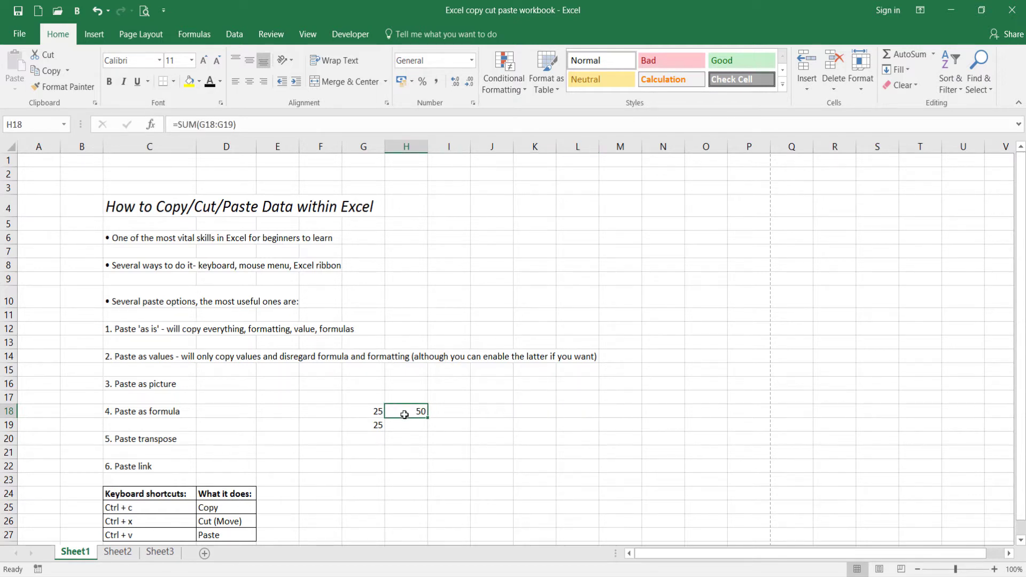
right_click(403, 413)
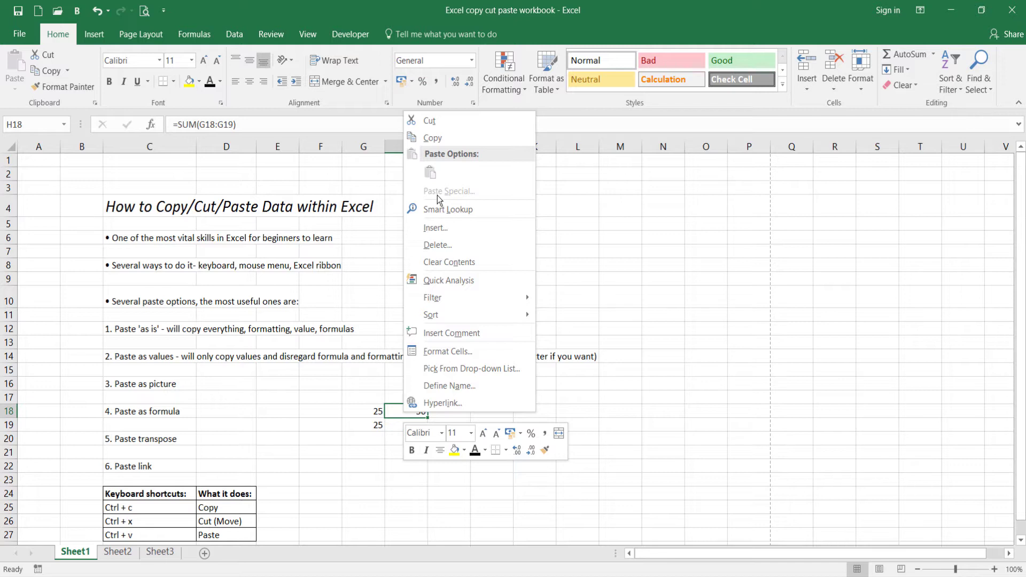
left_click(428, 141)
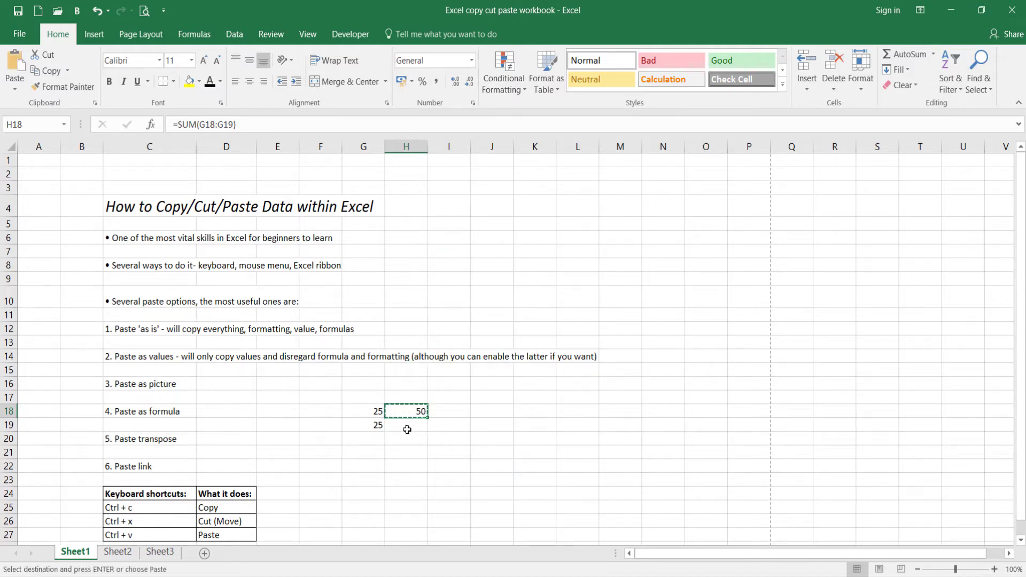
left_click(441, 438)
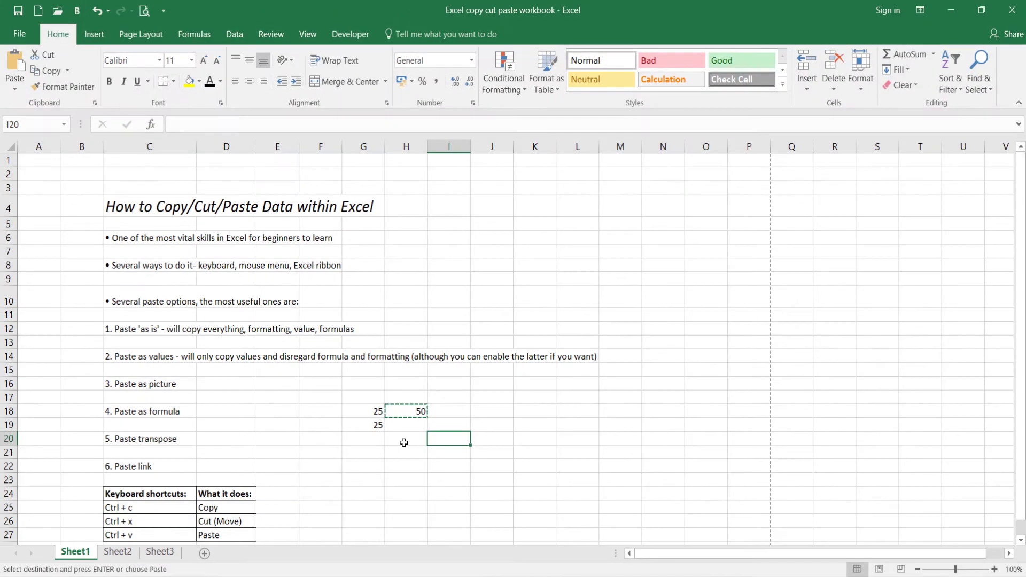
left_click(563, 412)
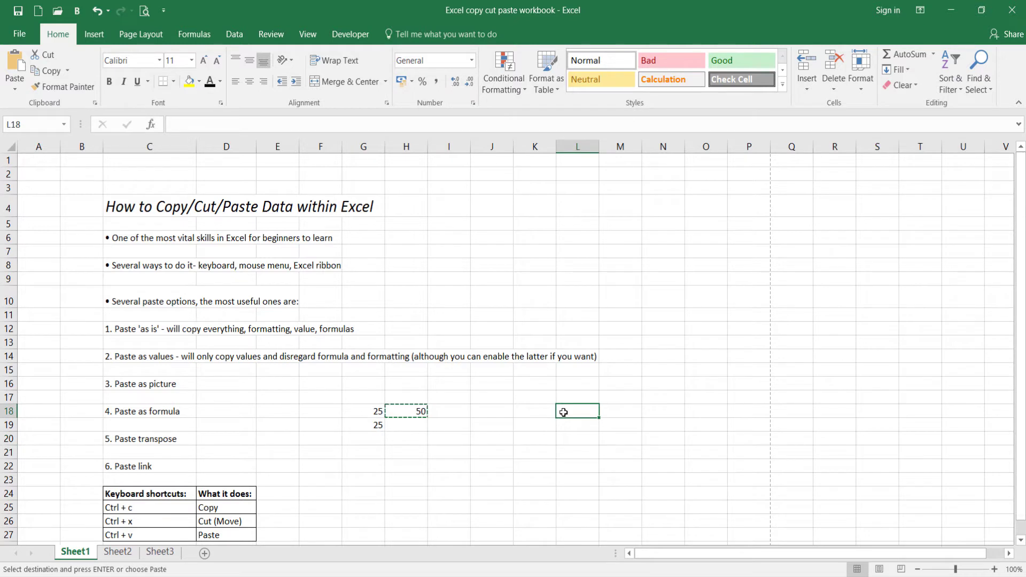
right_click(561, 412)
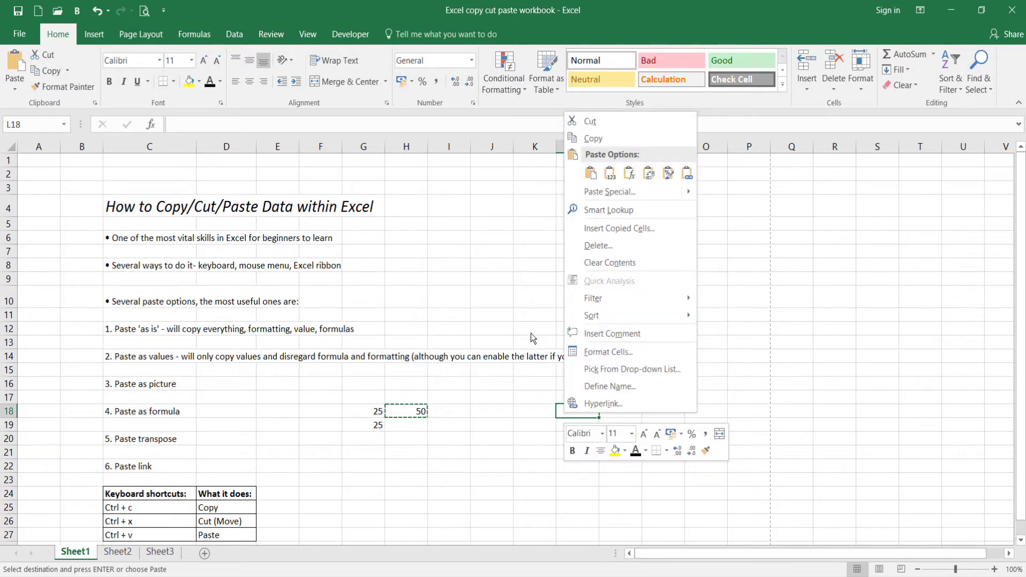
mouse_move(584, 190)
left_click(589, 179)
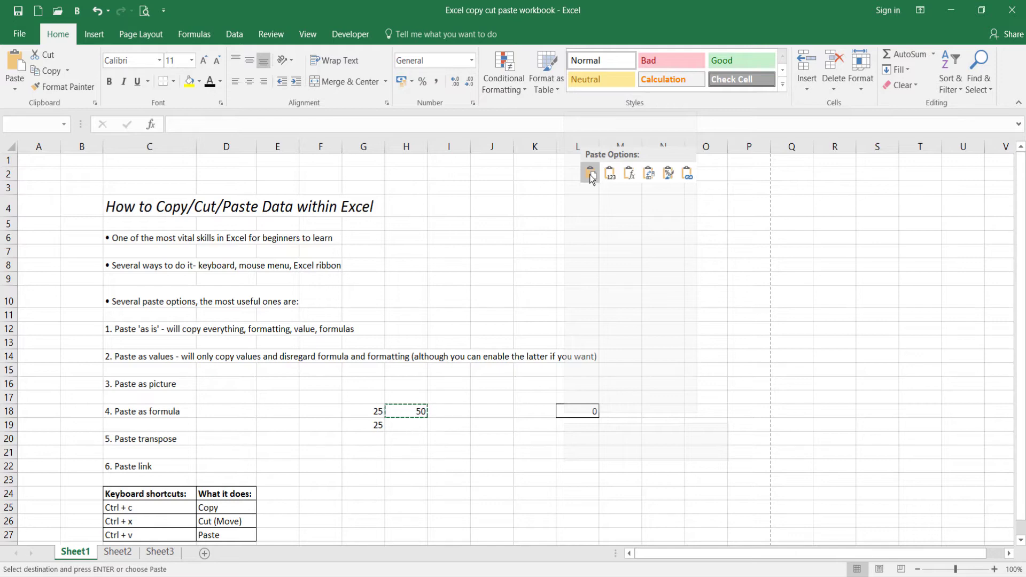
left_click(590, 174)
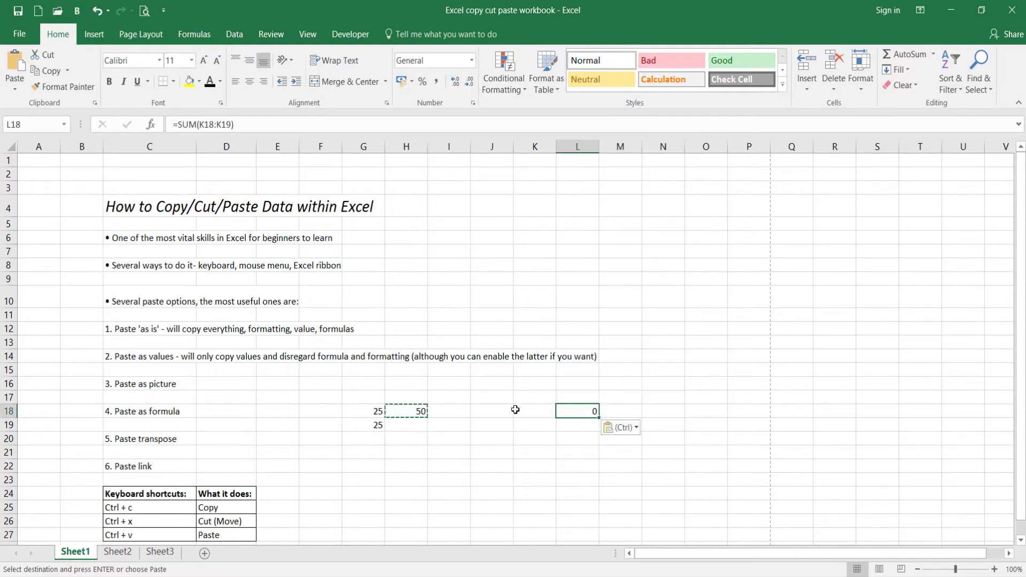
left_click(517, 449)
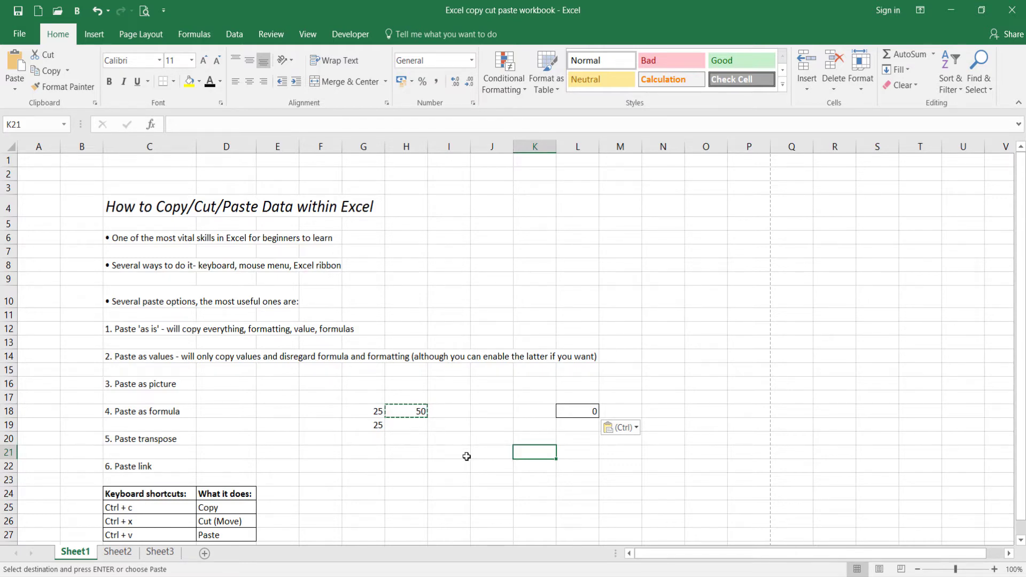
key("Escape")
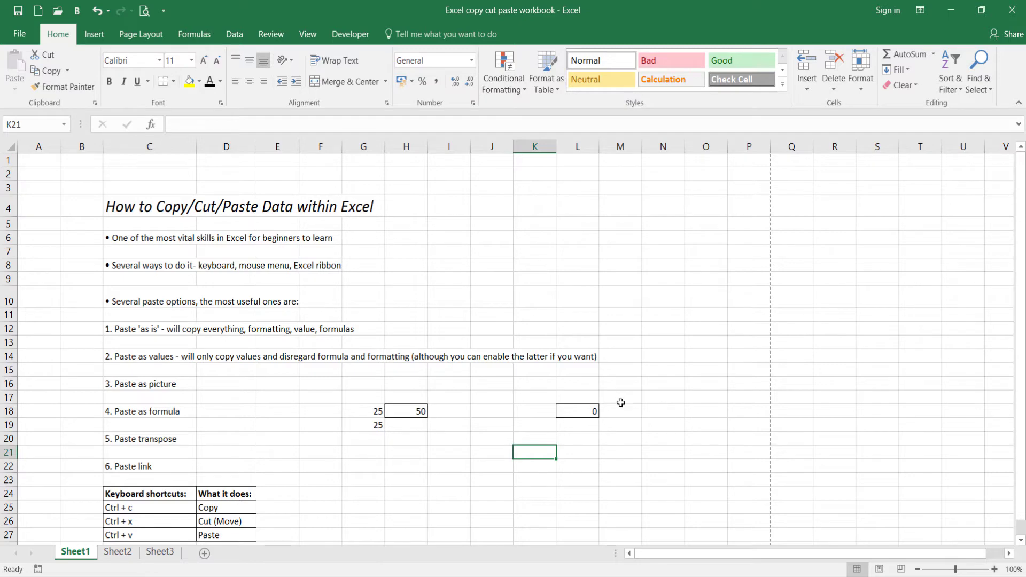
Compare the original formula in H18 and its source cells with the pasted formula in L18 and the cells it references.
left_click(398, 411)
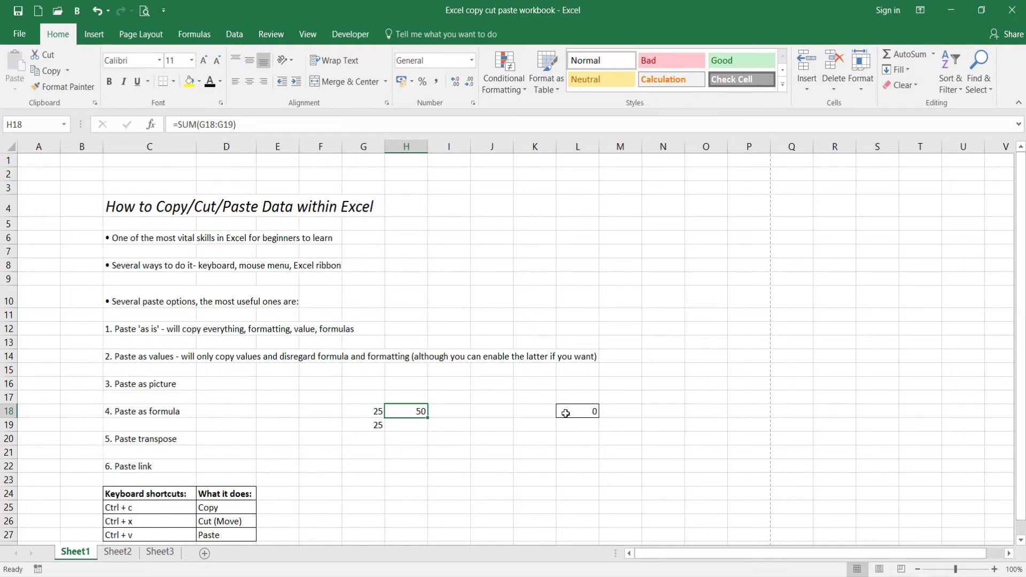
left_click_drag(363, 411, 366, 425)
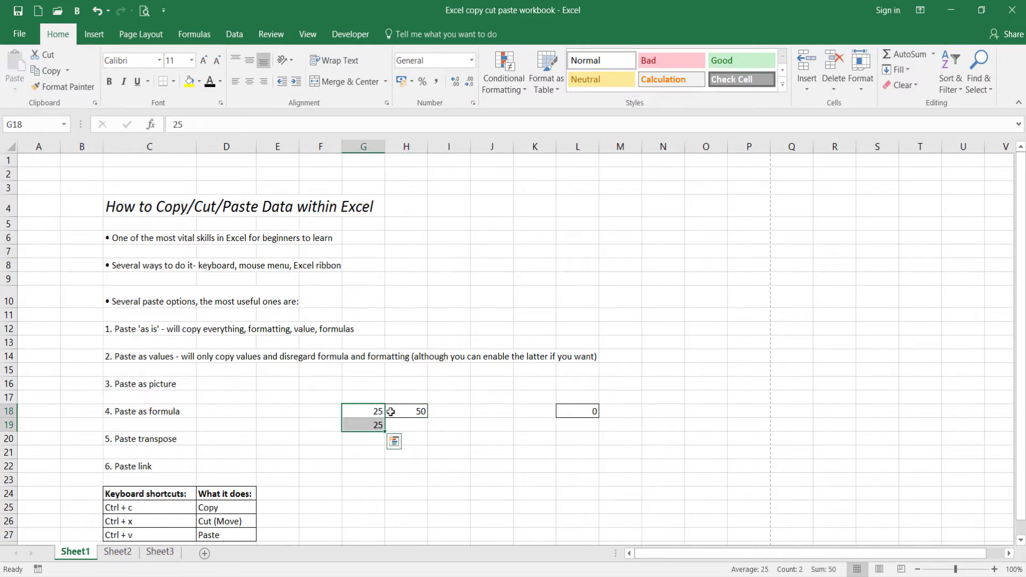
left_click(539, 411)
left_click(539, 424)
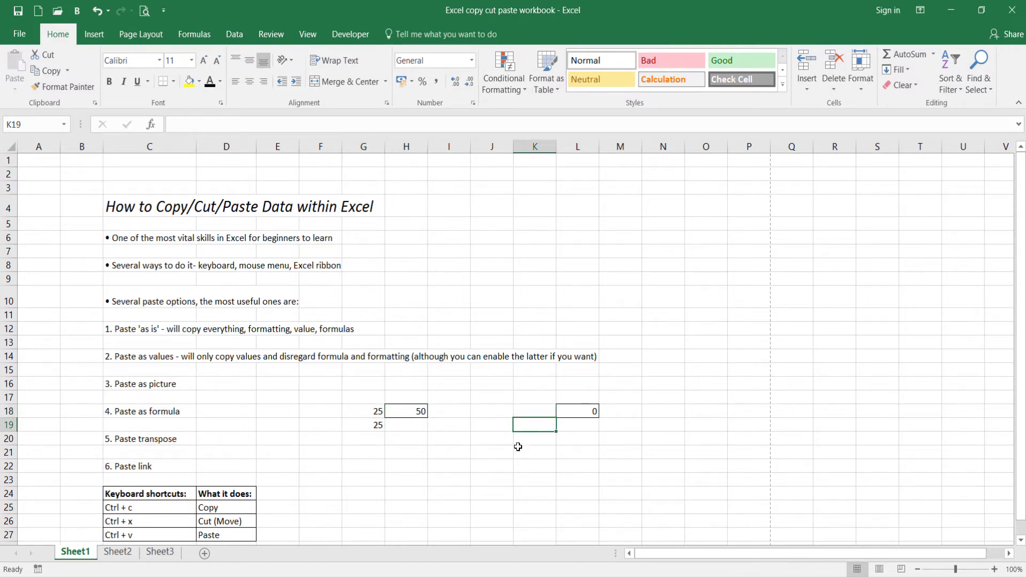
left_click(579, 412)
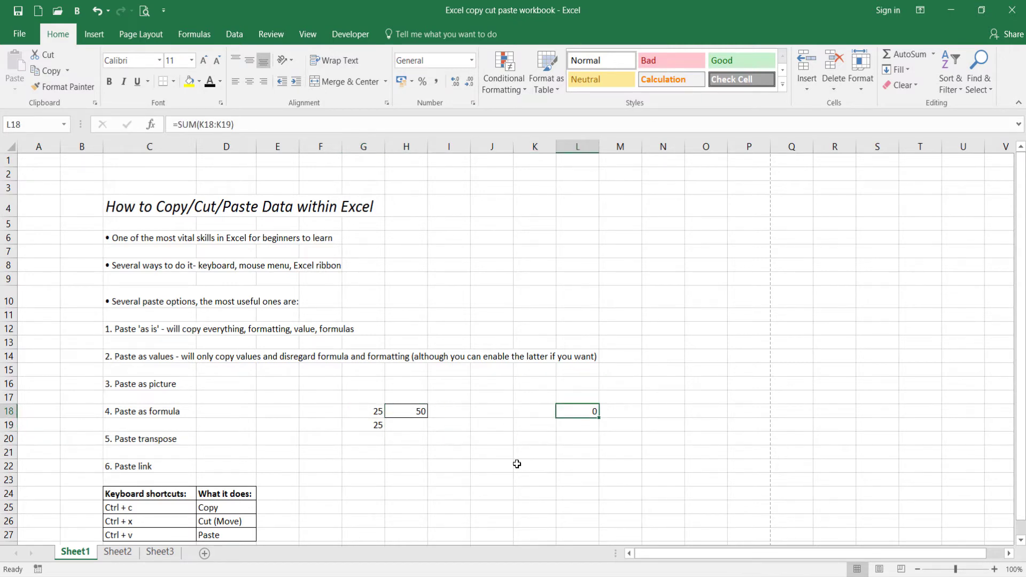
key("F2")
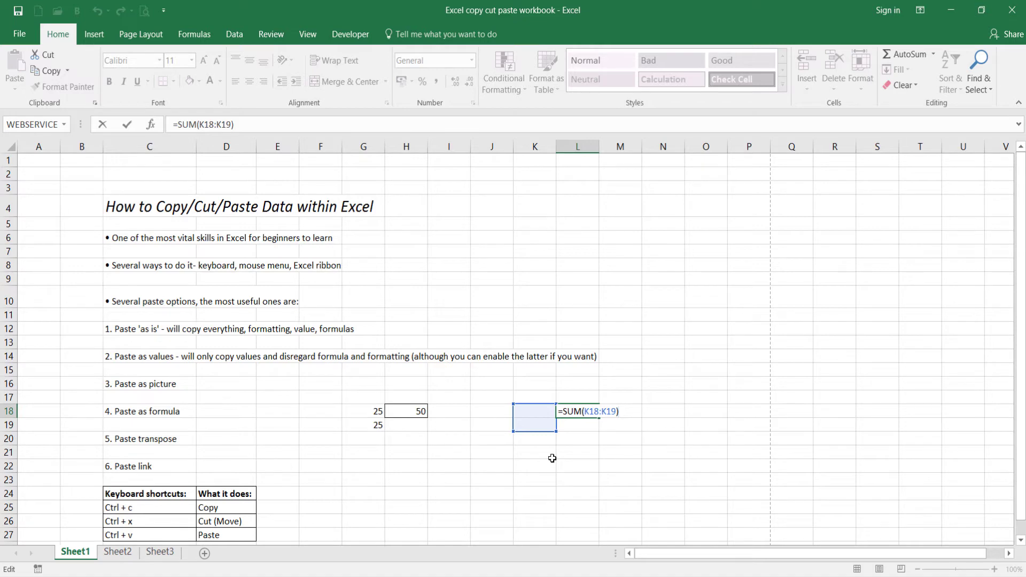
key("Escape")
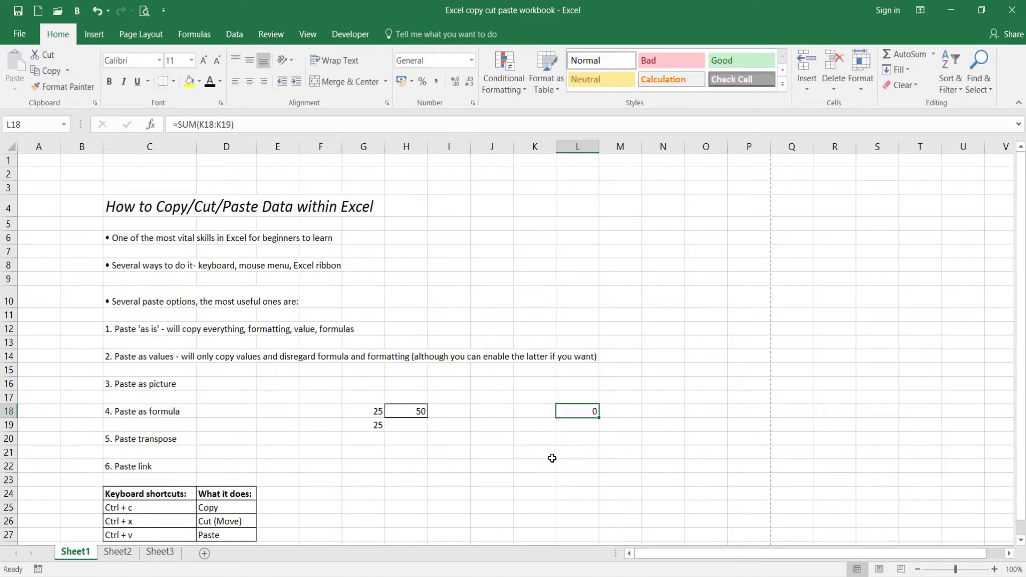
left_click(524, 443)
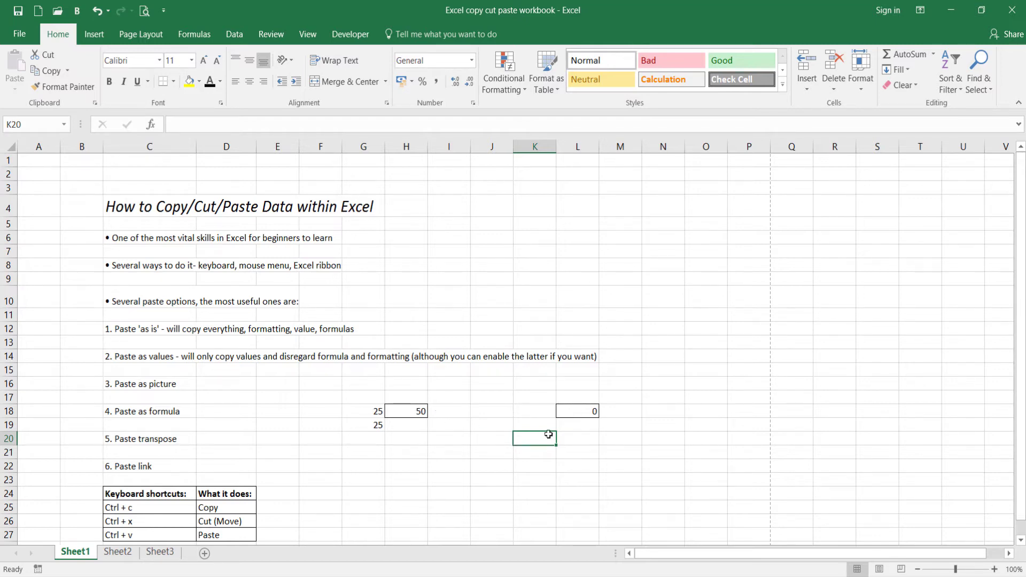
Overwrite H18 with the value 40, check the pasted cell L18, and undo the overwrite.
left_click(411, 412)
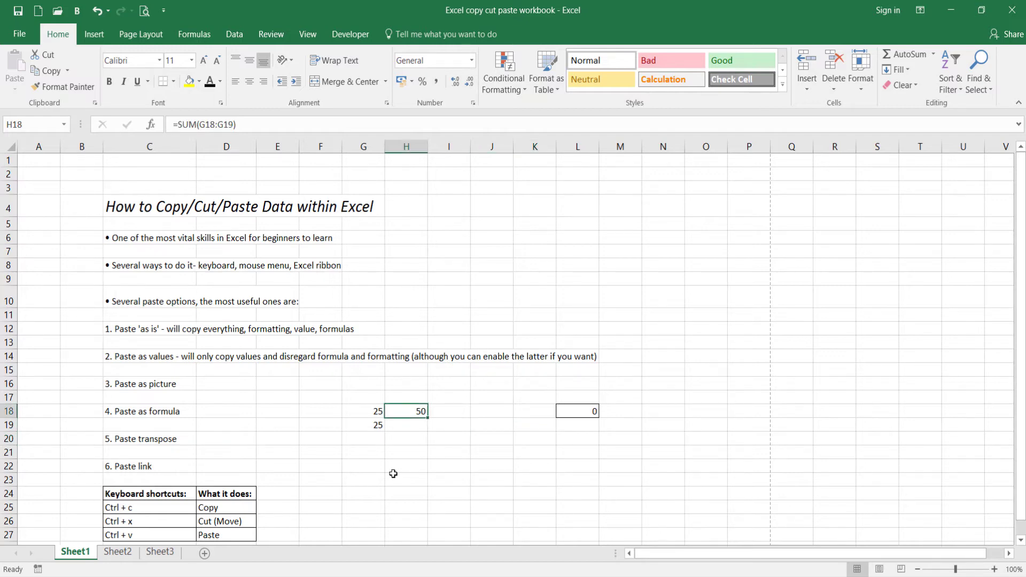
type("40")
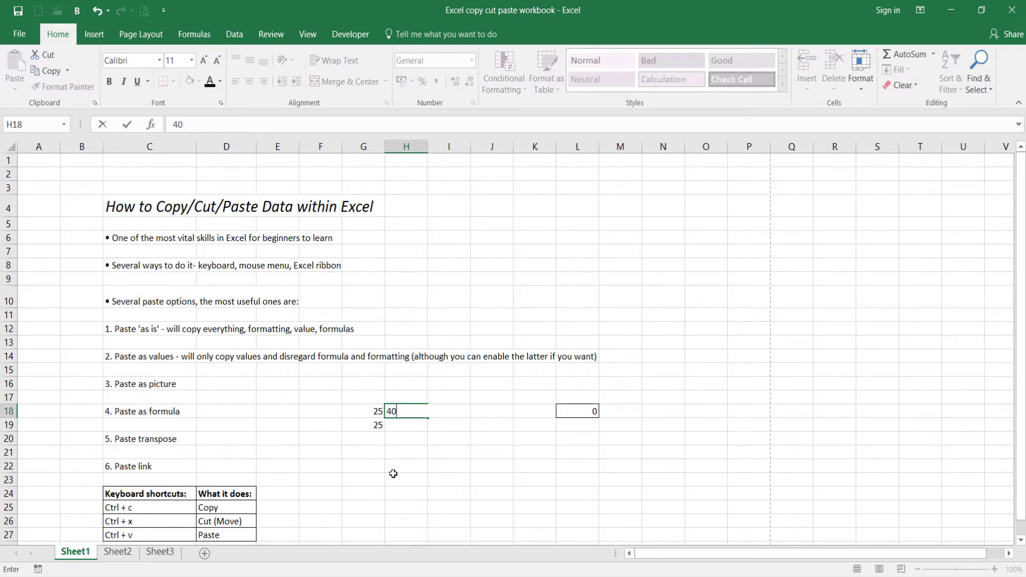
key("Return")
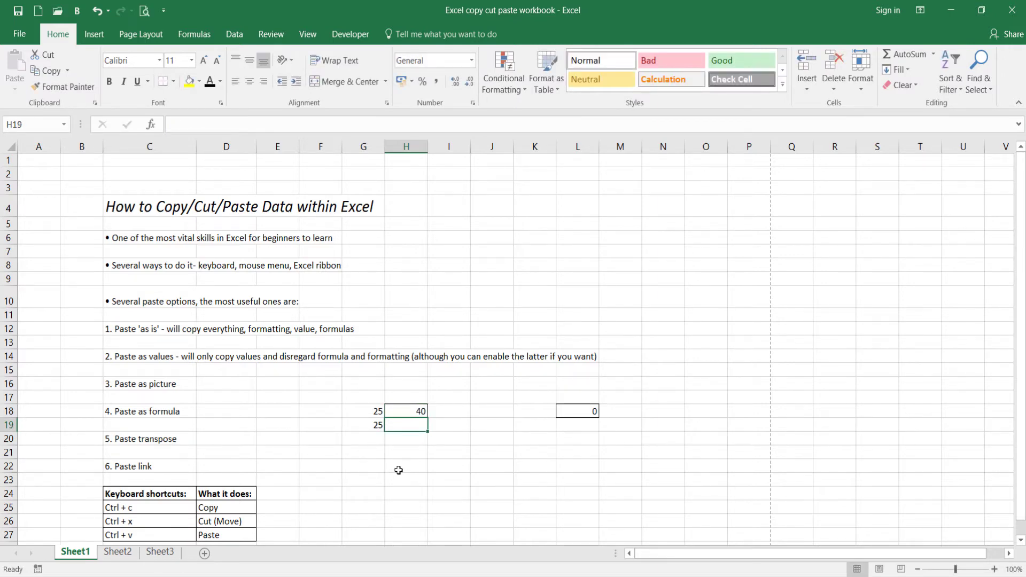
left_click(578, 414)
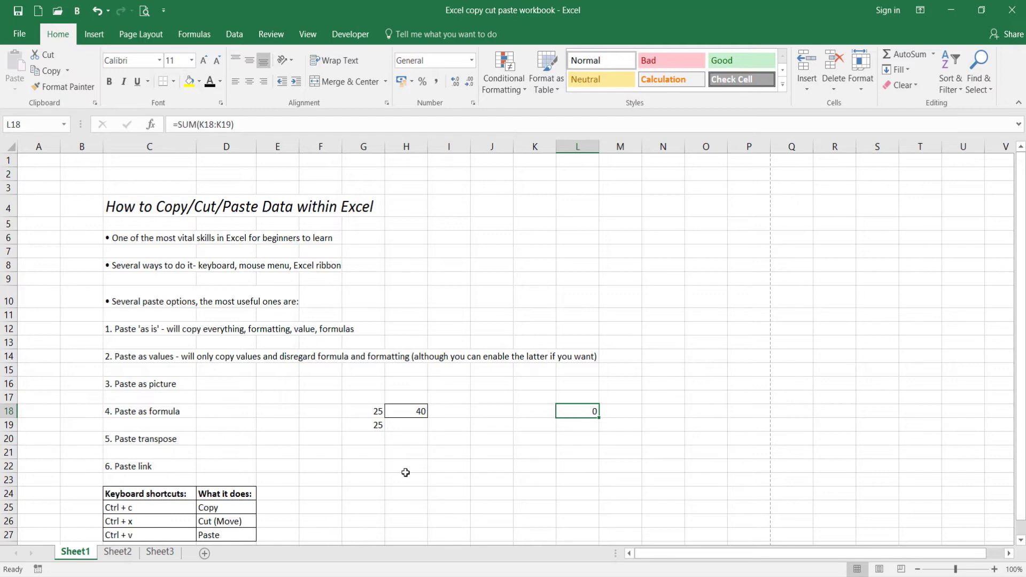
left_click(407, 453)
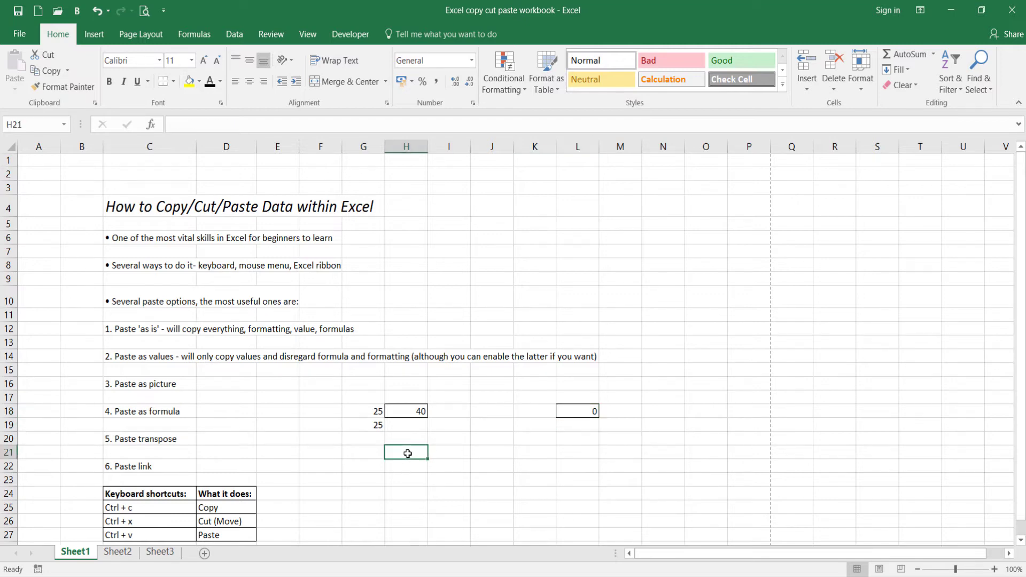
key("ctrl+z")
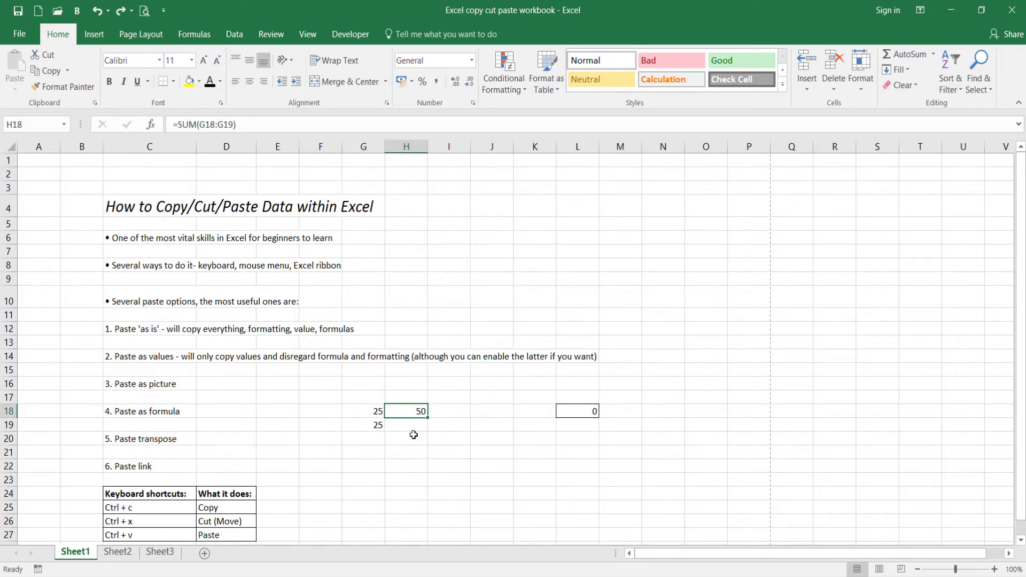
left_click(414, 436)
left_click(566, 441)
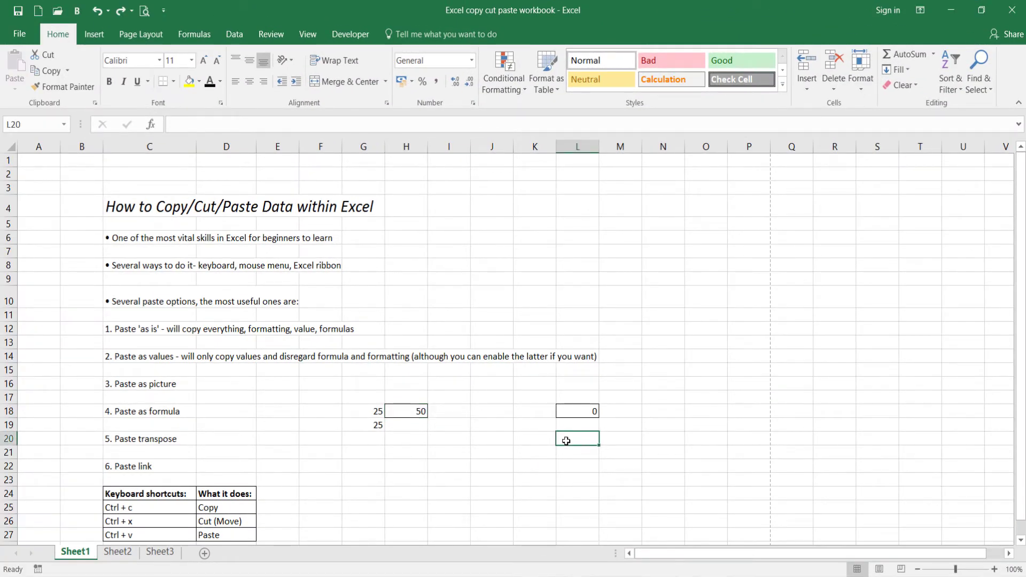
left_click(425, 415)
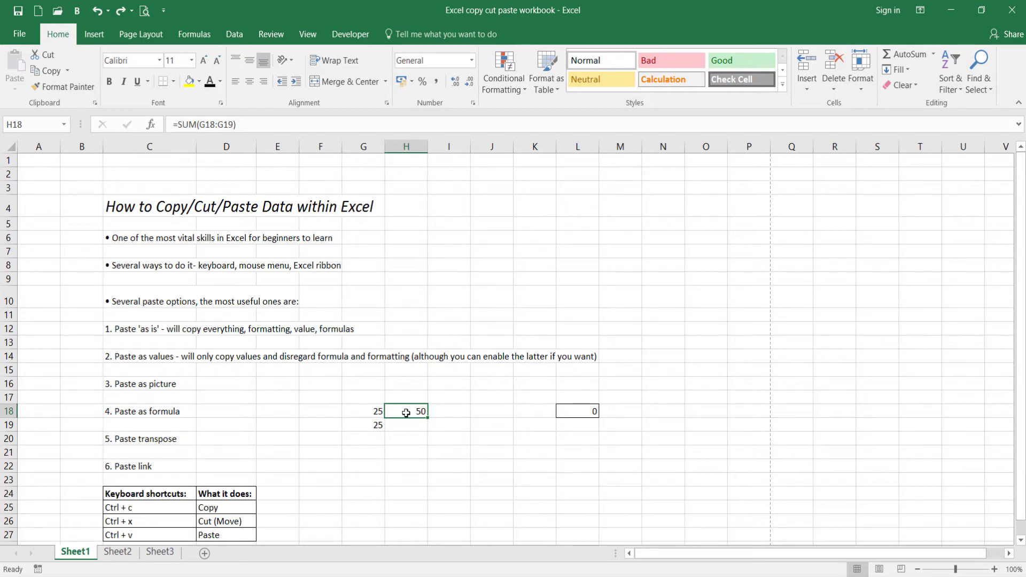
Copy the SUM cell H18 and paste it into L20 as values only.
key("ctrl+c")
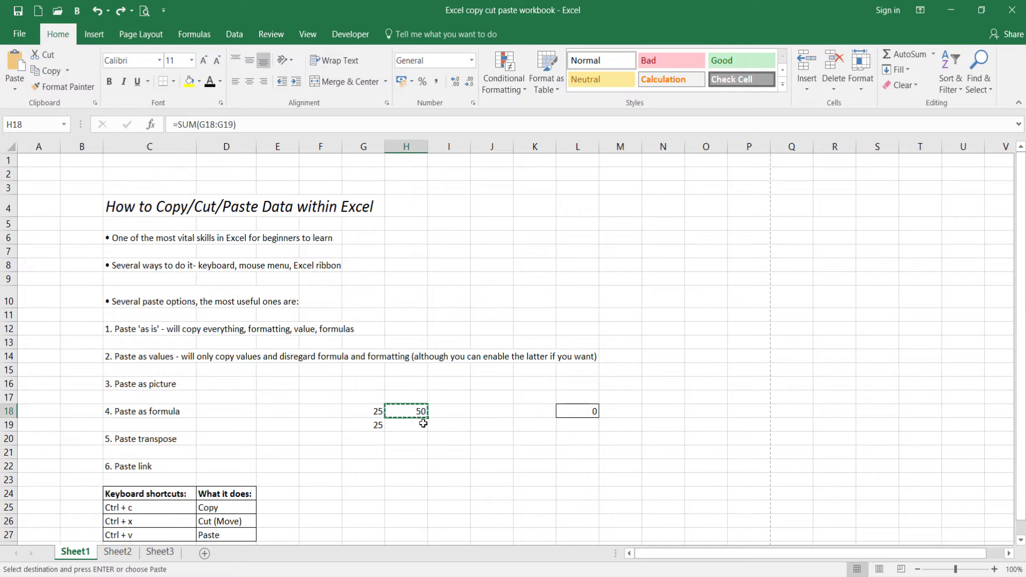
left_click(566, 440)
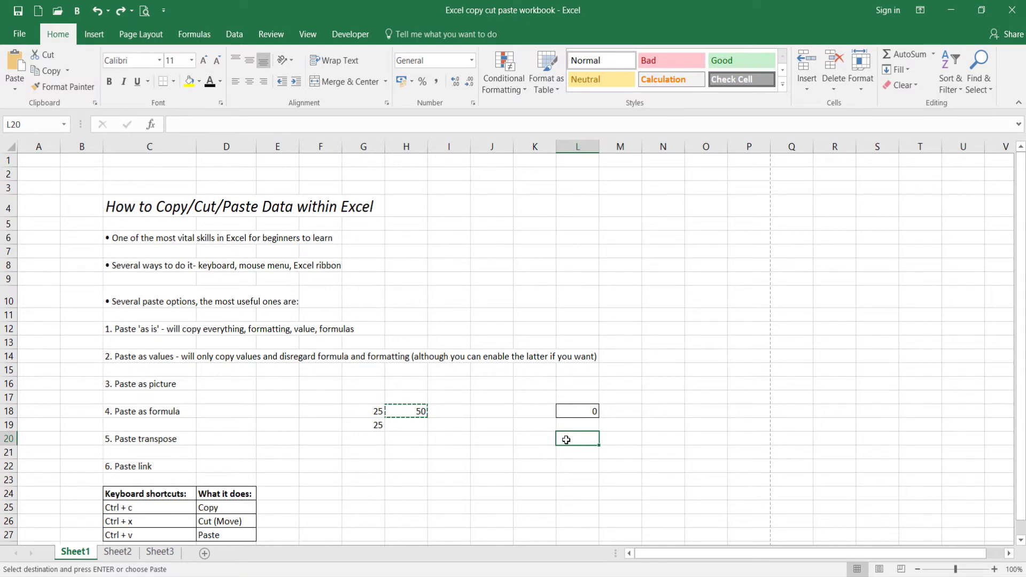
right_click(566, 439)
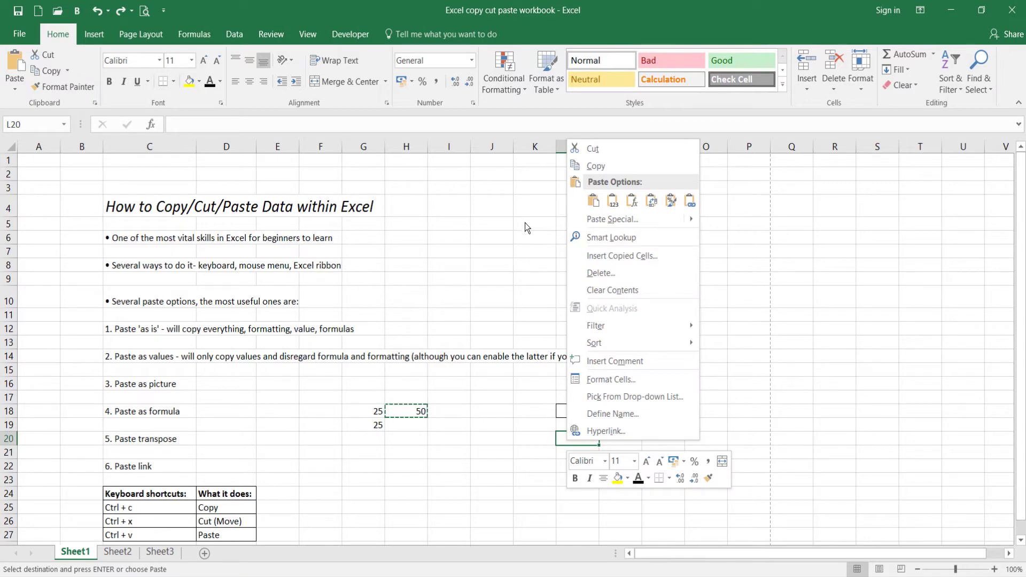
left_click(614, 203)
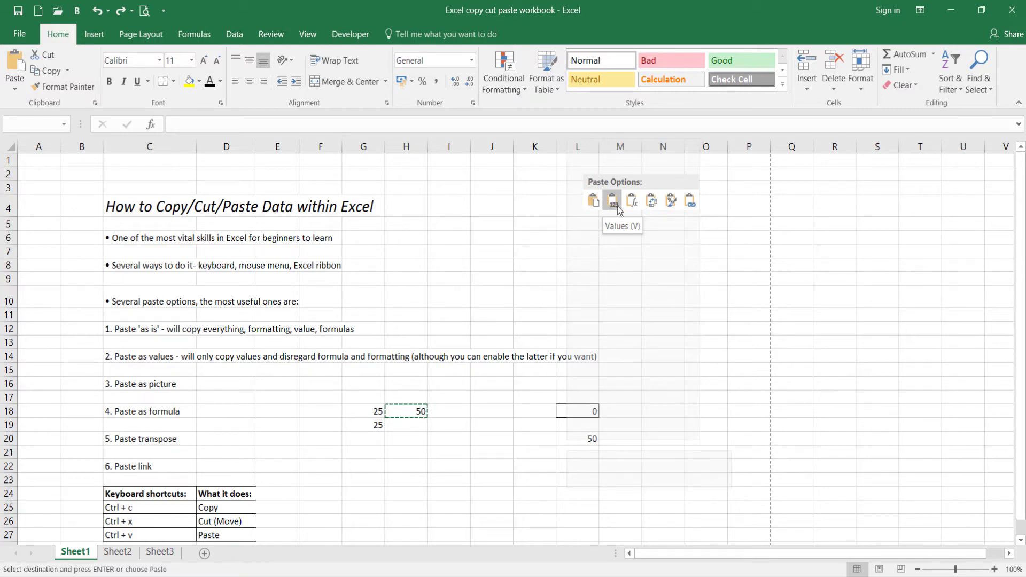
left_click(619, 208)
Inspect the content of the values-only cell L20, then undo that paste.
left_click(573, 464)
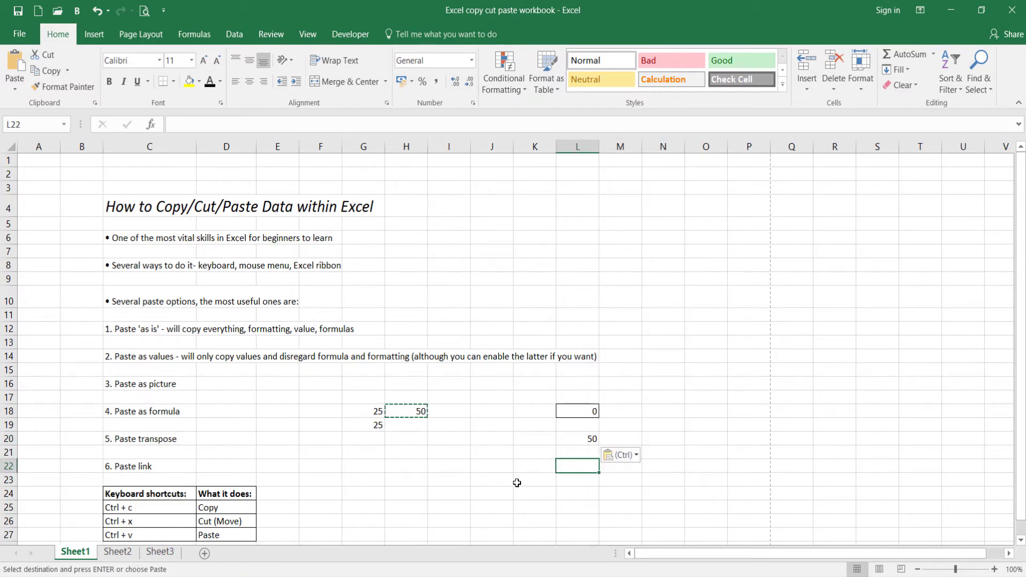
left_click(564, 436)
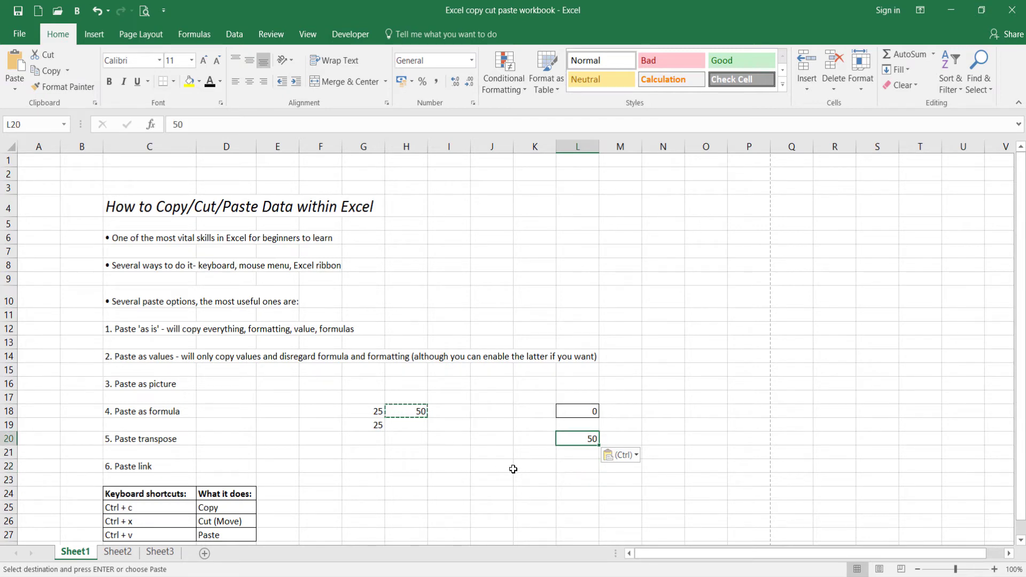
left_click(505, 453)
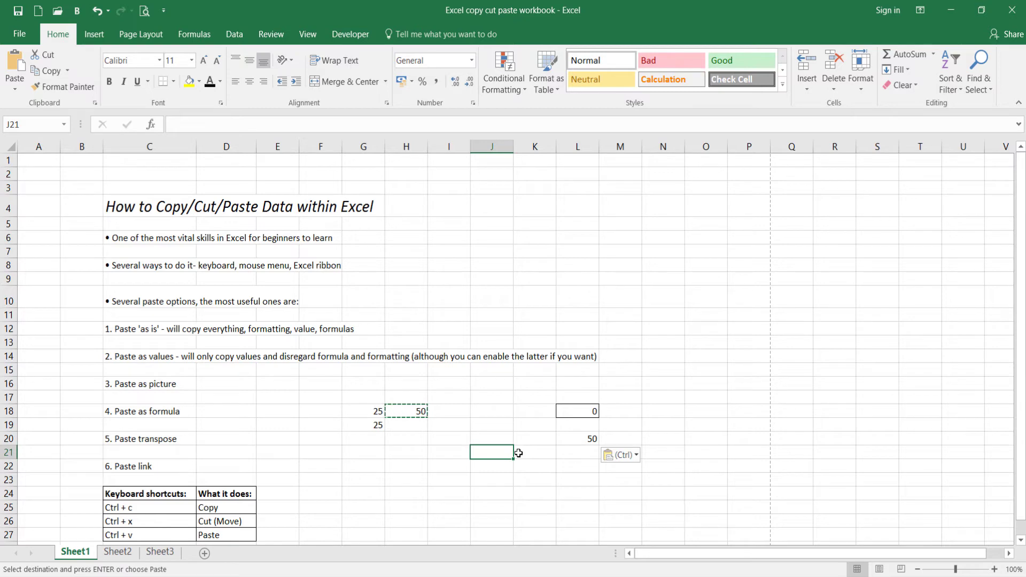
left_click(574, 439)
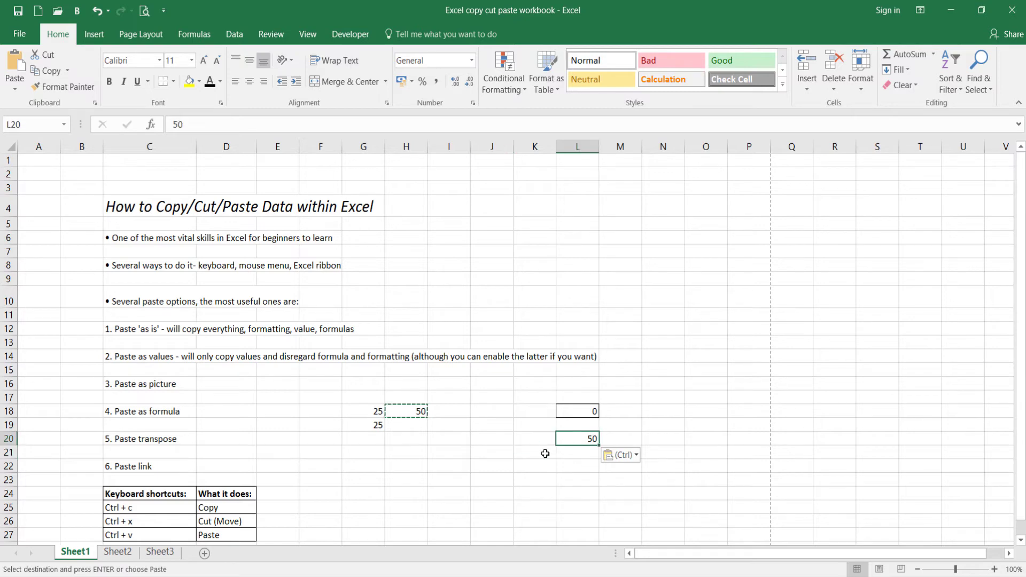
key("ctrl+z")
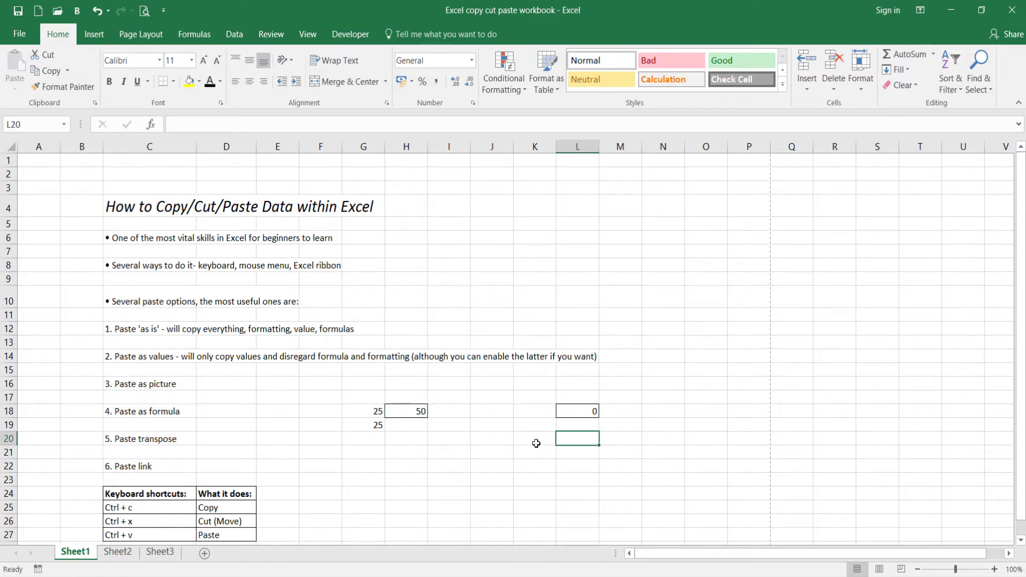
Copy cell H18 and paste it into L20 with the Values & Source Formatting option.
left_click(410, 411)
right_click(405, 409)
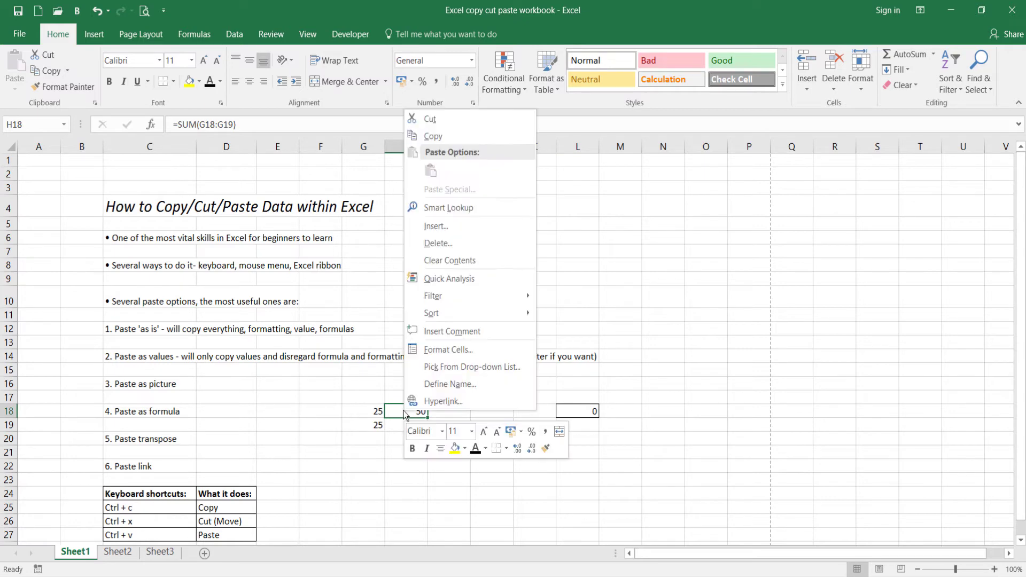
left_click(450, 133)
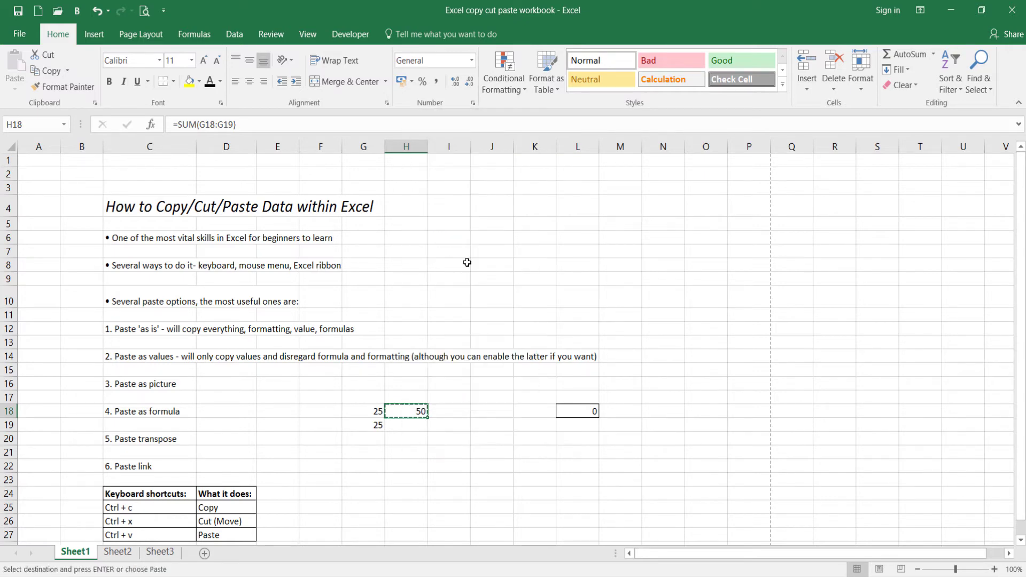
left_click(566, 440)
right_click(569, 444)
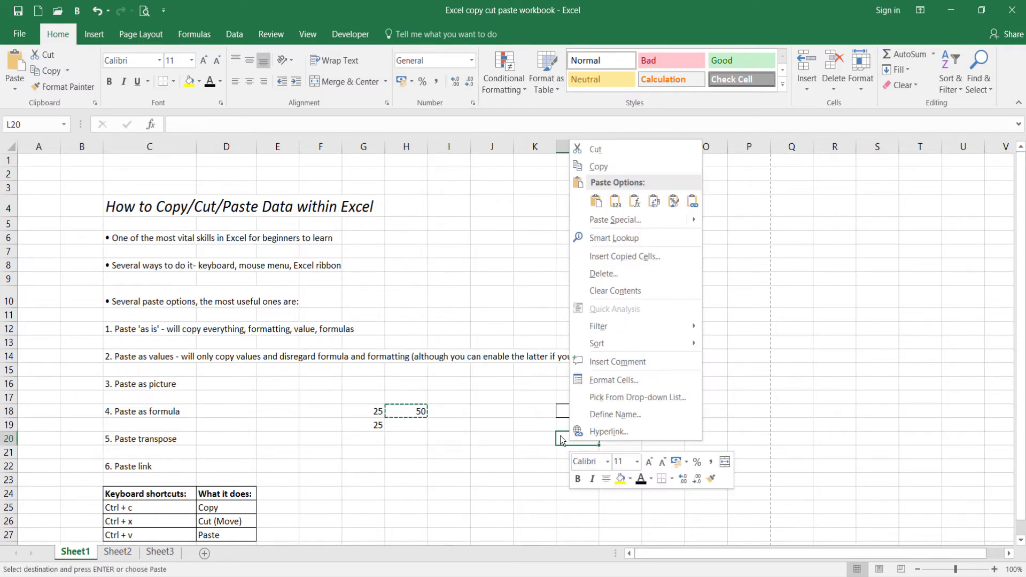
mouse_move(599, 225)
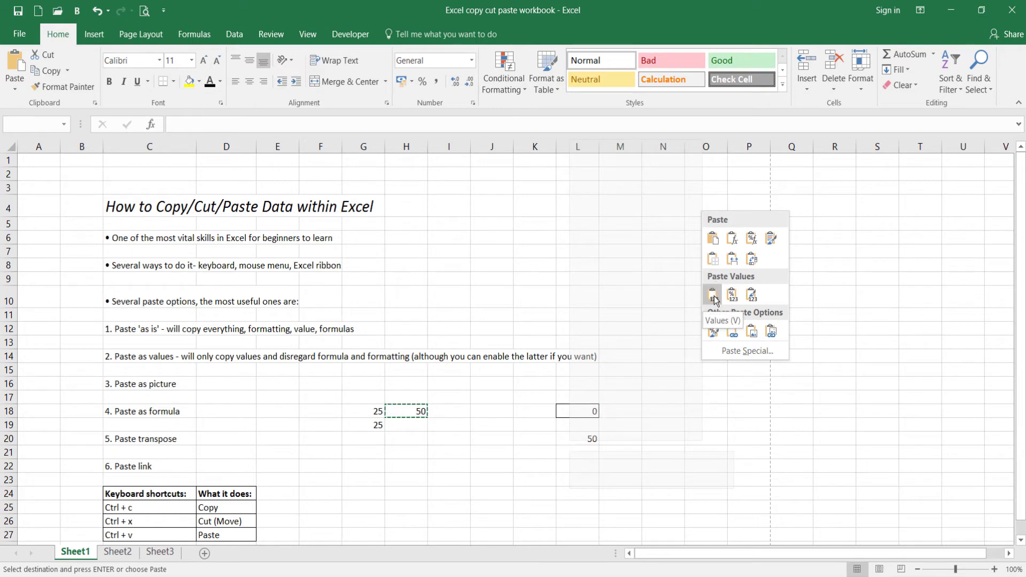
left_click(753, 299)
Check the content and border of the pasted cell L20, then clear the copy selection around H18.
left_click(546, 493)
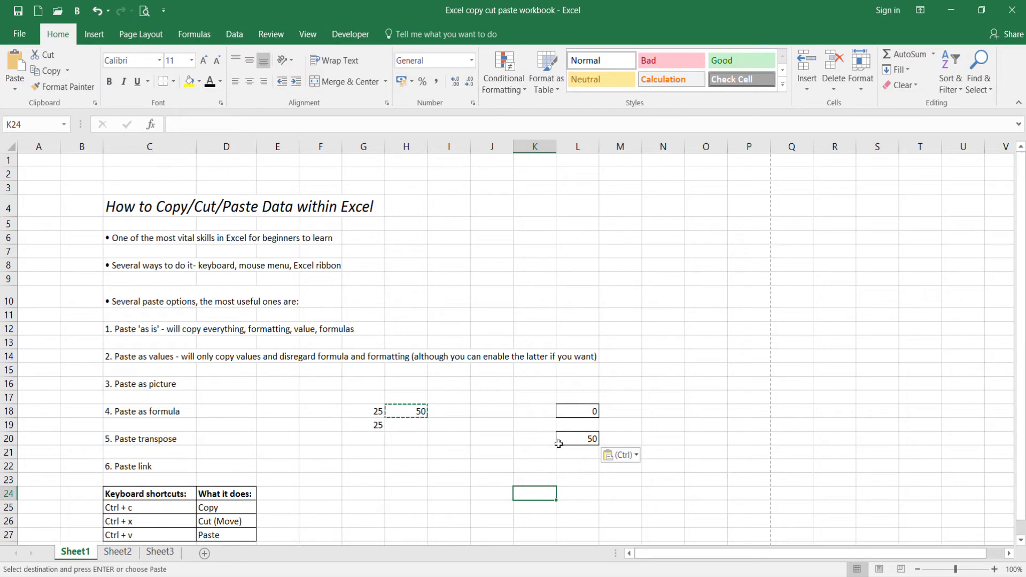
left_click(583, 439)
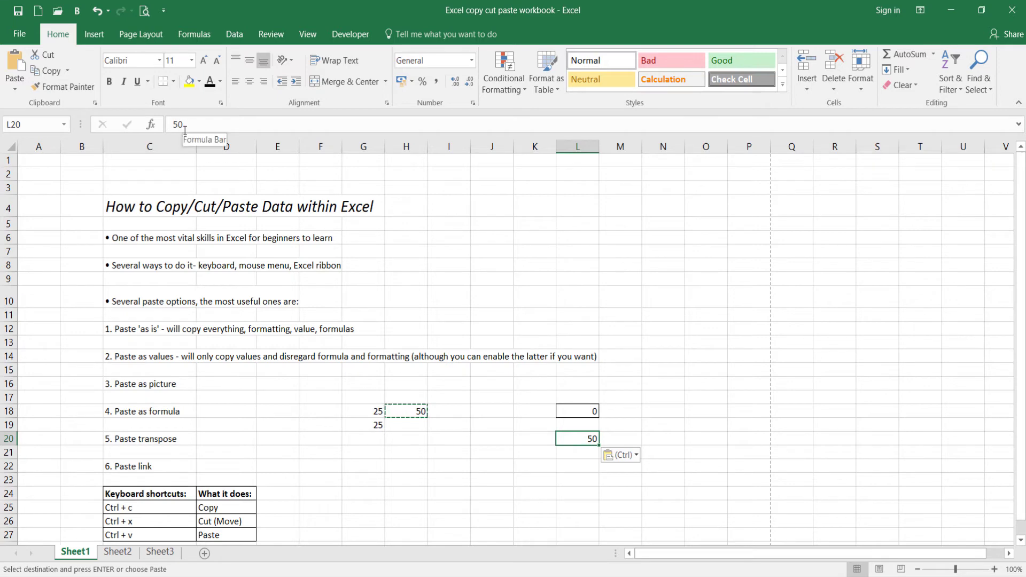
left_click(561, 455)
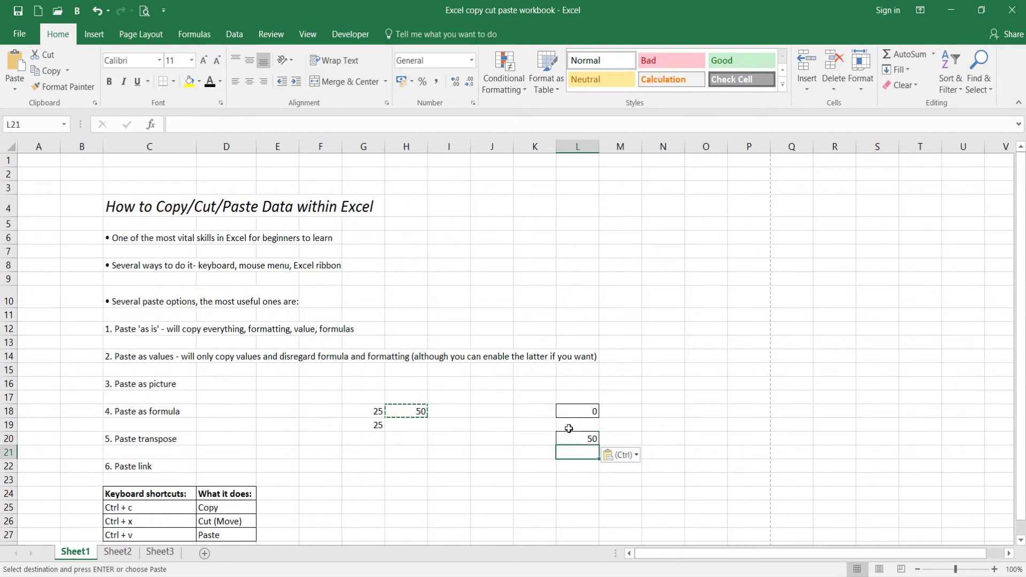
left_click(492, 468)
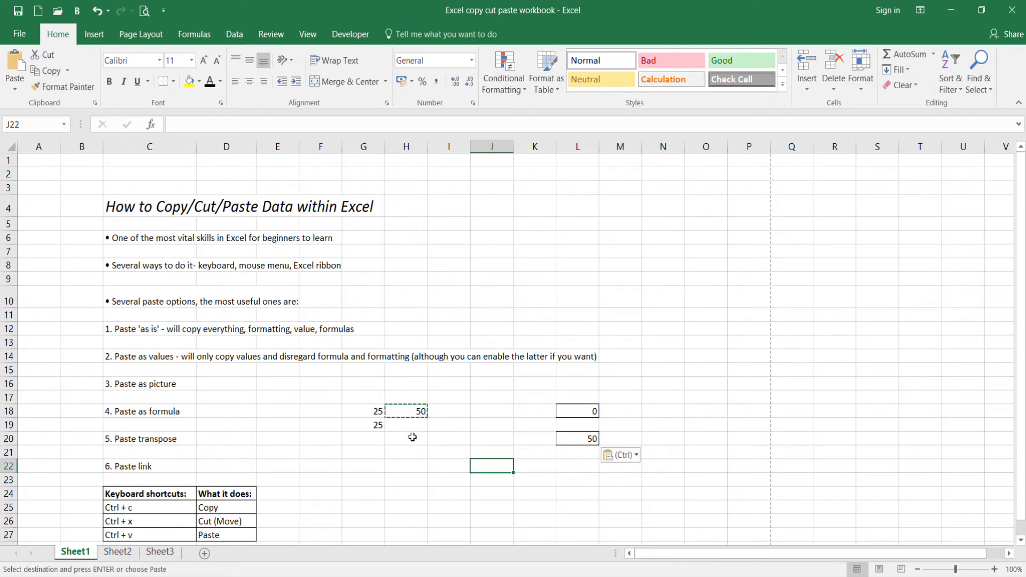
key("Escape")
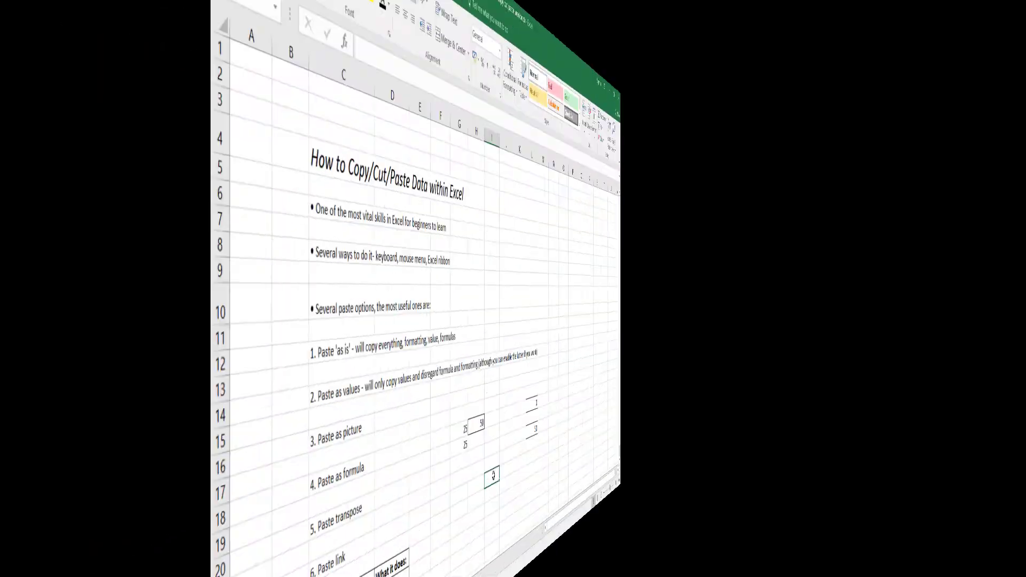
left_click(454, 465)
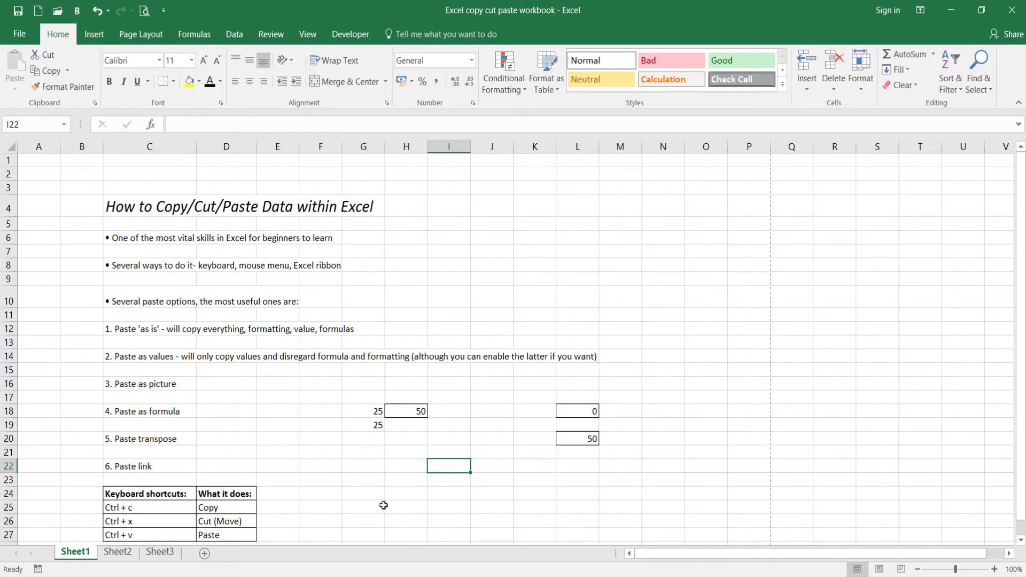
Copy the keyboard shortcuts table in C24:D27 and paste it as a picture at H24.
left_click_drag(151, 494, 231, 534)
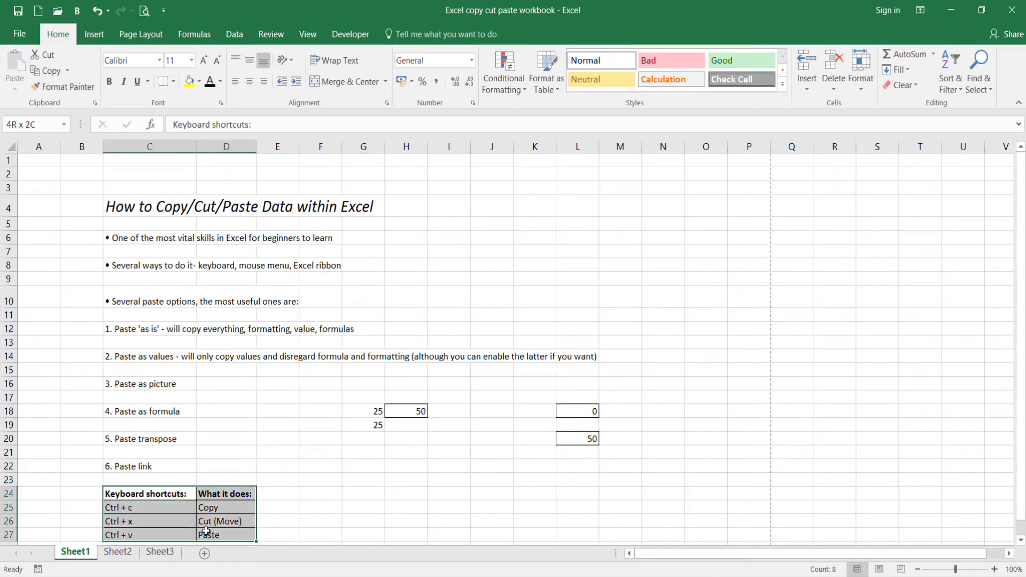
right_click(230, 521)
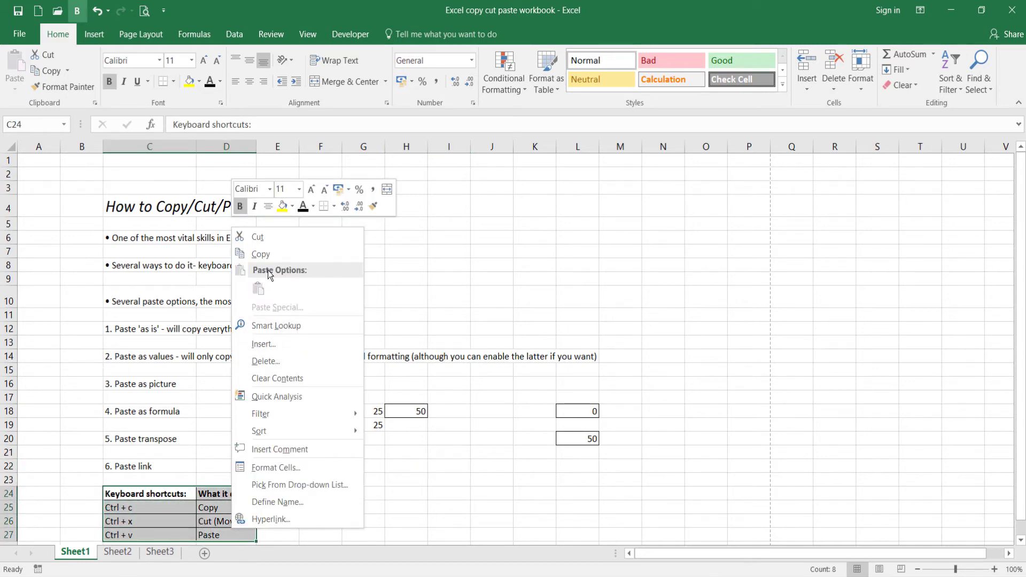
left_click(261, 254)
left_click(395, 494)
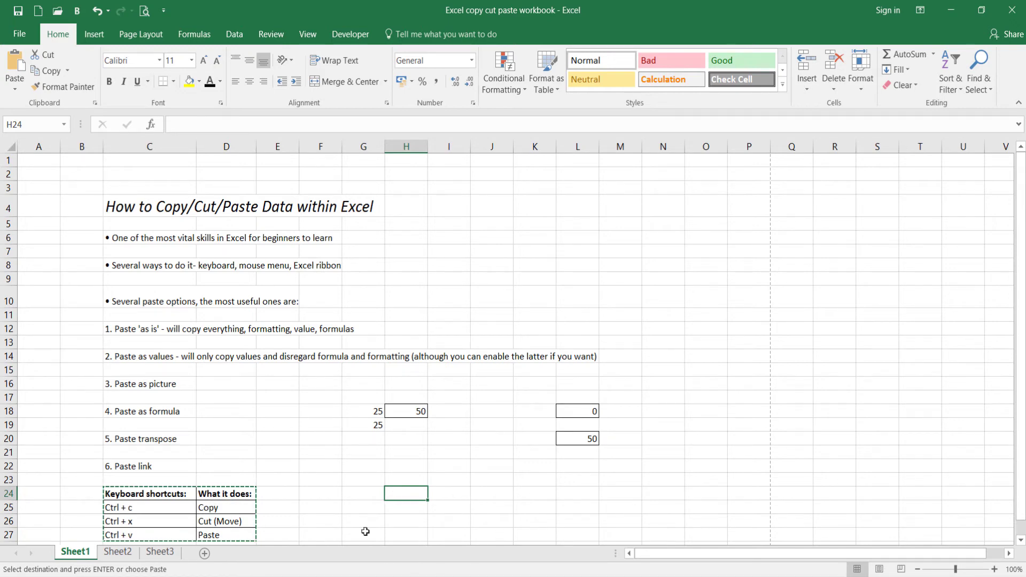
right_click(407, 492)
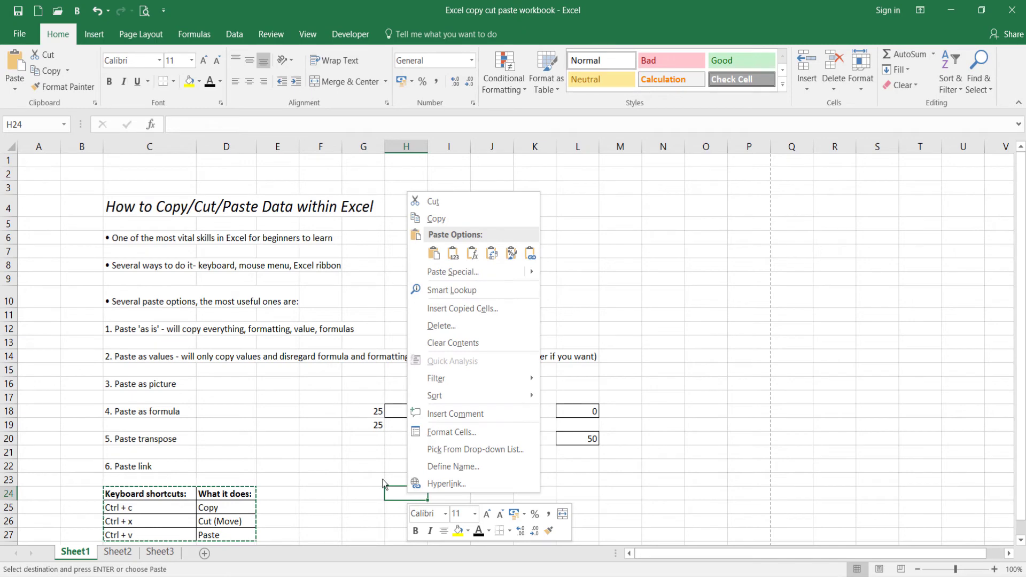
mouse_move(446, 277)
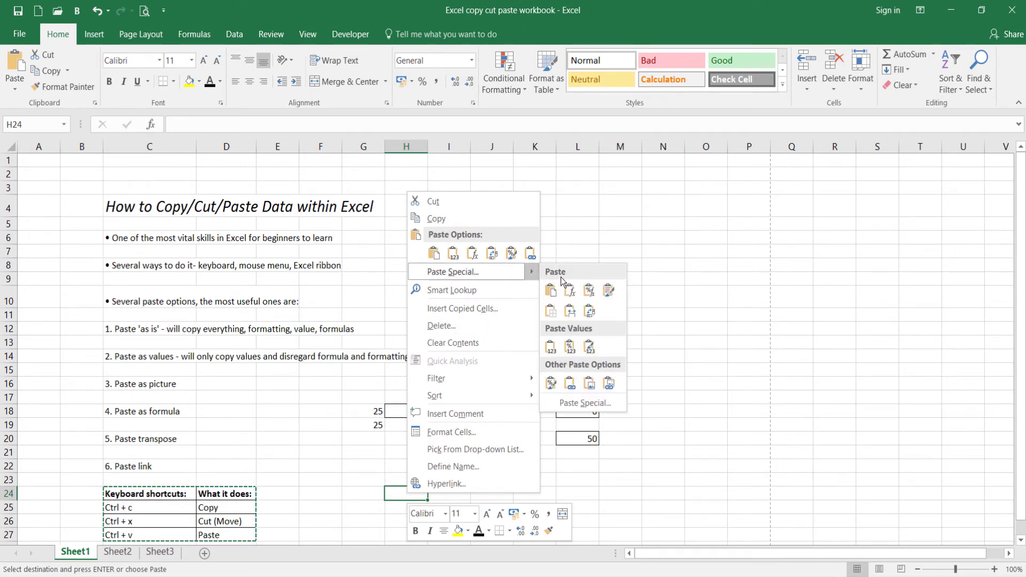
left_click(590, 389)
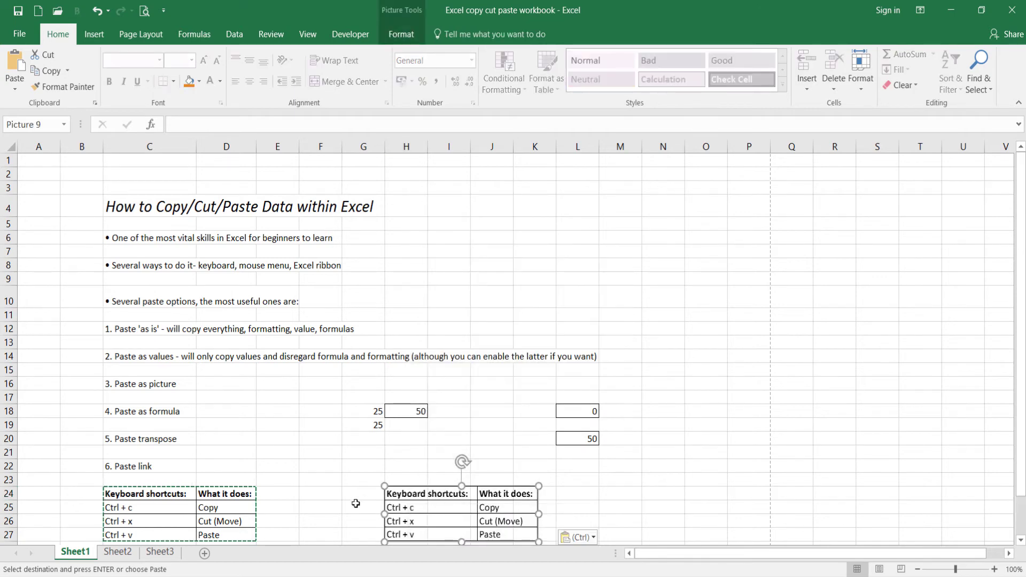
Move the pasted table picture around the sheet, leaving it beside the original table across columns G to J.
left_click(328, 505)
scroll(344, 502, "down", 2)
left_click(380, 472)
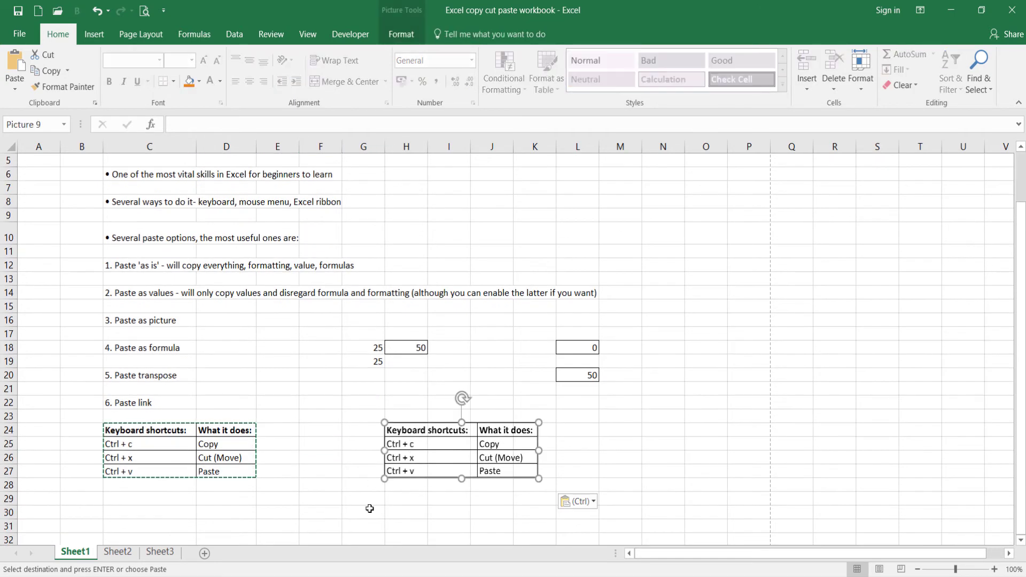
mouse_move(469, 444)
left_mouse_down()
mouse_move(382, 421)
mouse_move(365, 431)
mouse_move(473, 452)
left_mouse_up()
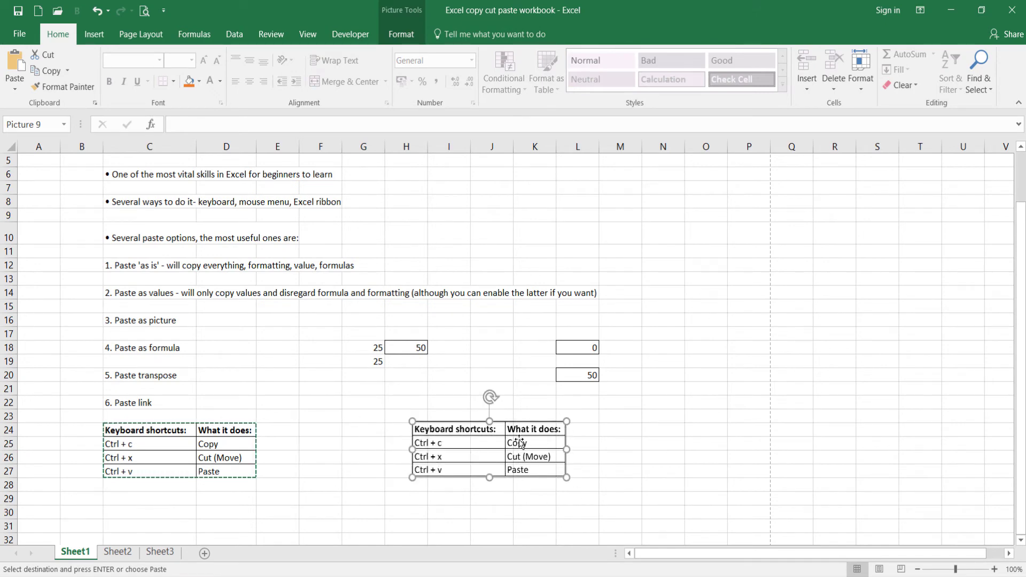
left_click_drag(457, 435, 395, 494)
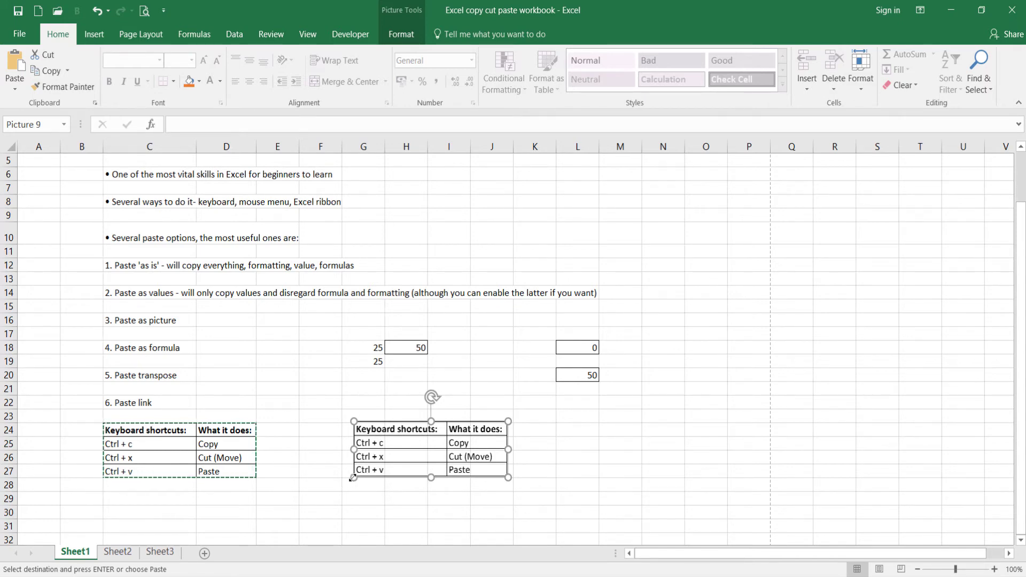
Enlarge the table picture from its lower corner, return it to roughly its original size, and deselect it.
left_click_drag(353, 477, 352, 510)
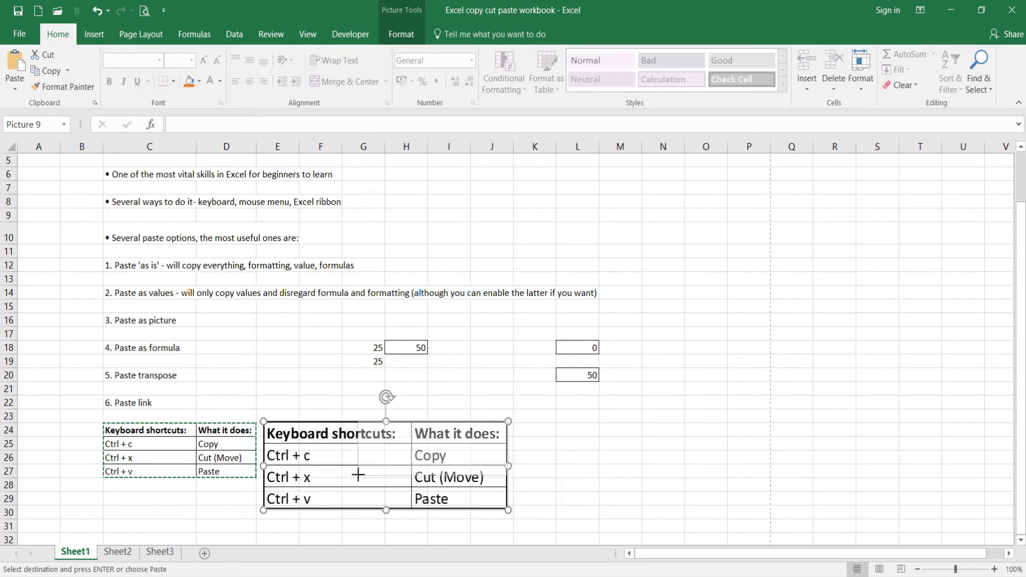
key("ctrl+z")
left_click(335, 484)
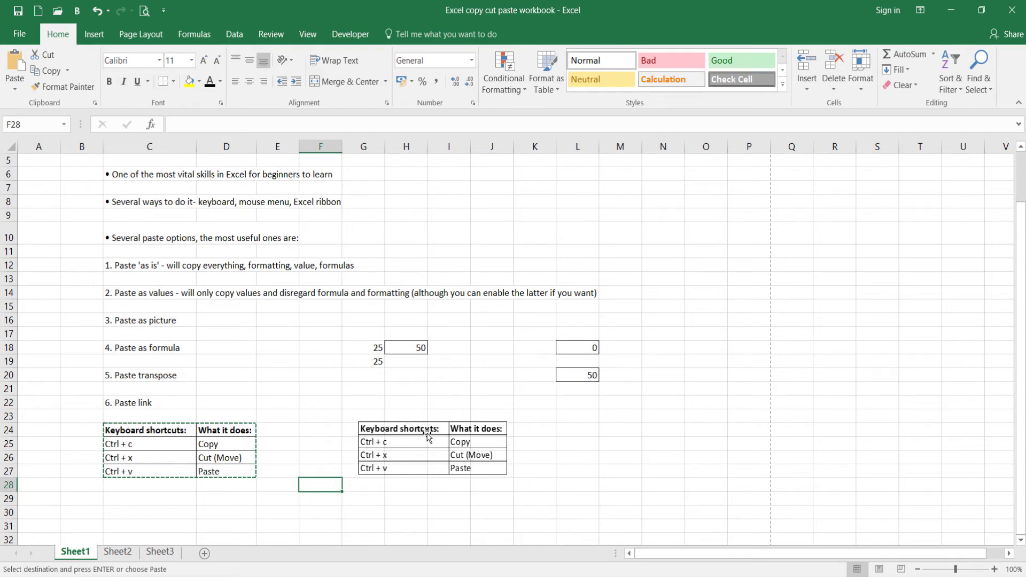
Copy cell H18 and paste only its formula into L22.
left_click(423, 350)
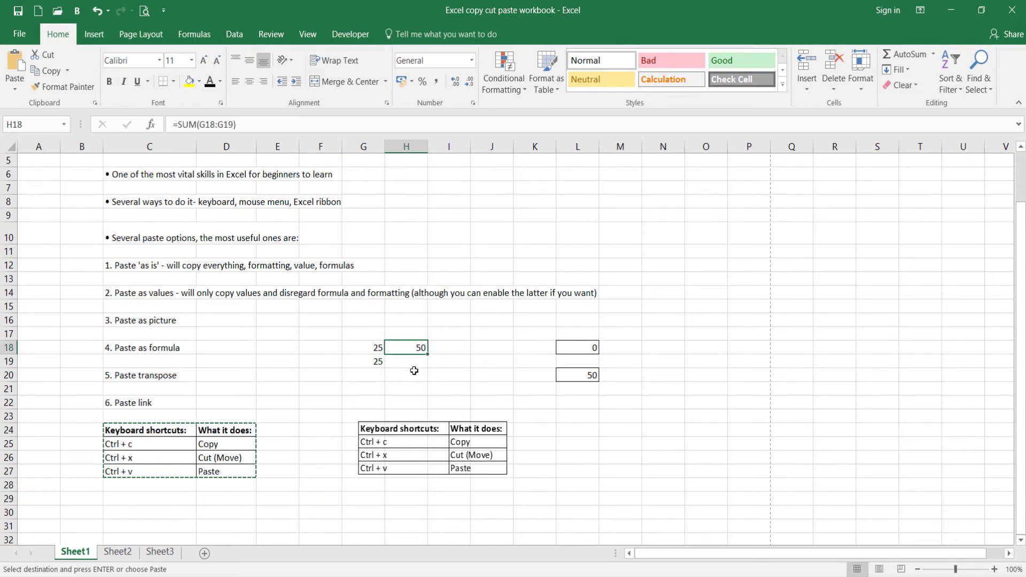
right_click(396, 349)
left_click(421, 71)
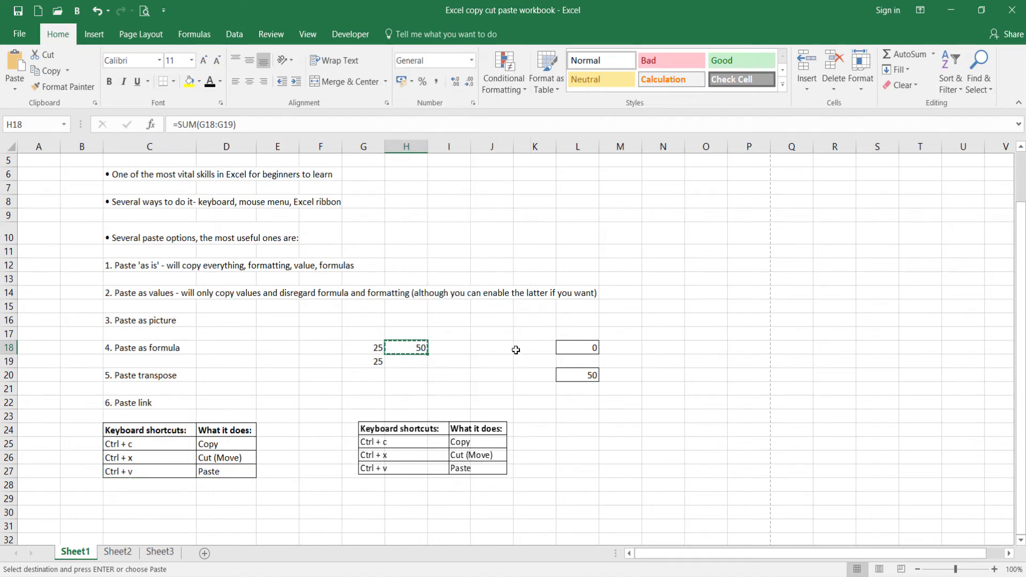
left_click(573, 406)
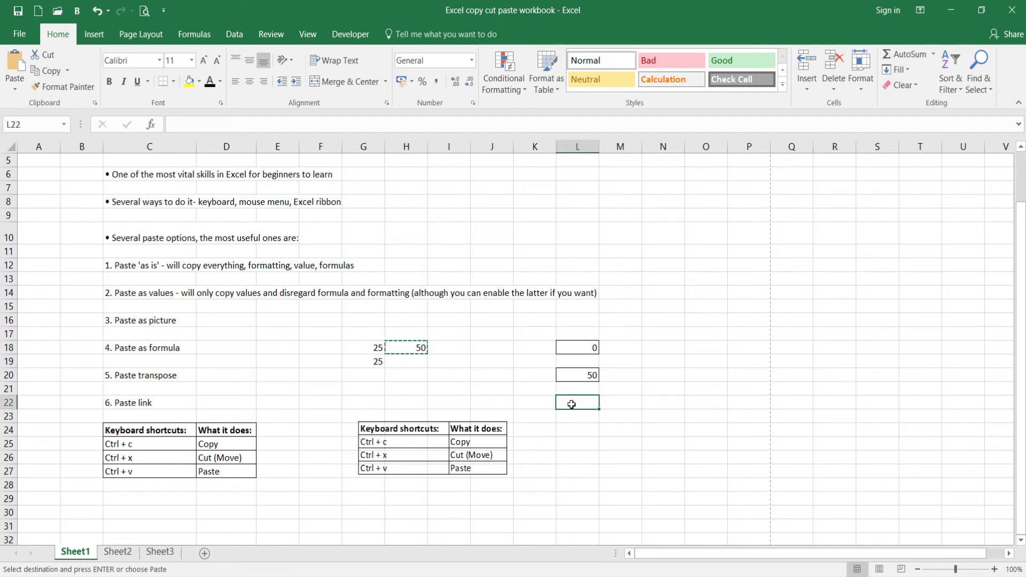
right_click(572, 405)
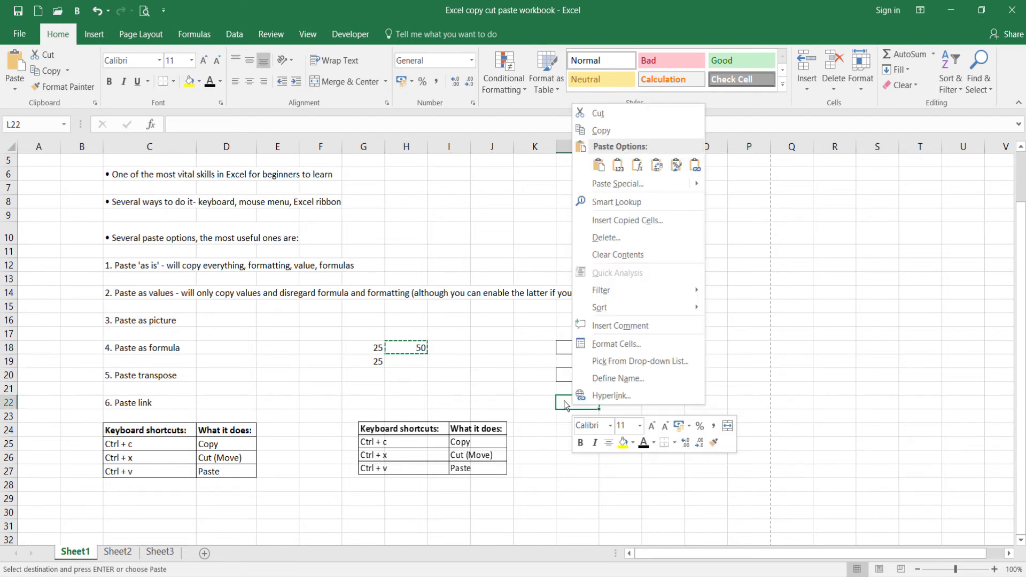
left_click(637, 169)
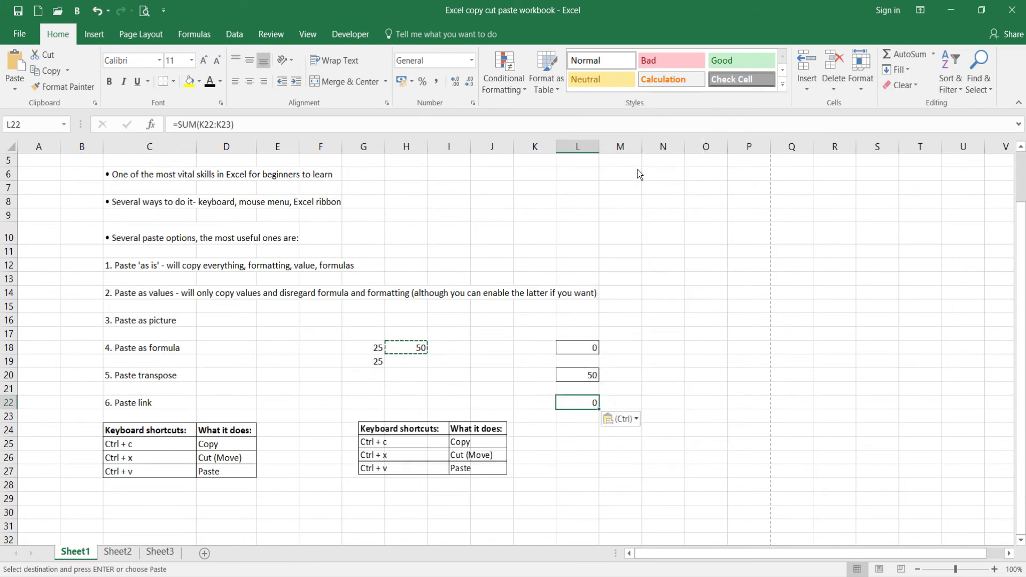
Examine the pasted formula in L22 against the cells K22:K23 it refers to, and clear the copy selection.
left_click(575, 429)
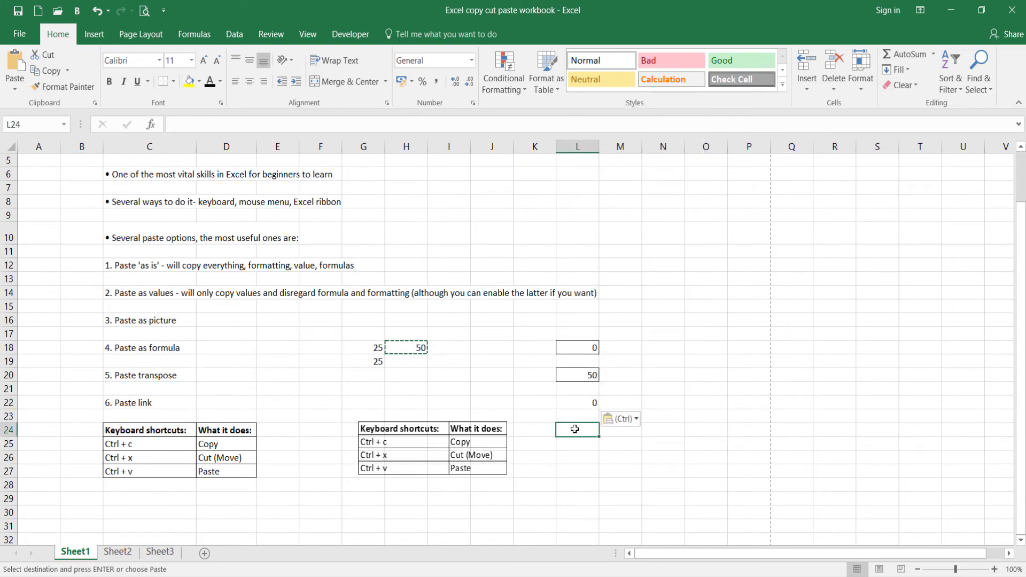
left_click(568, 405)
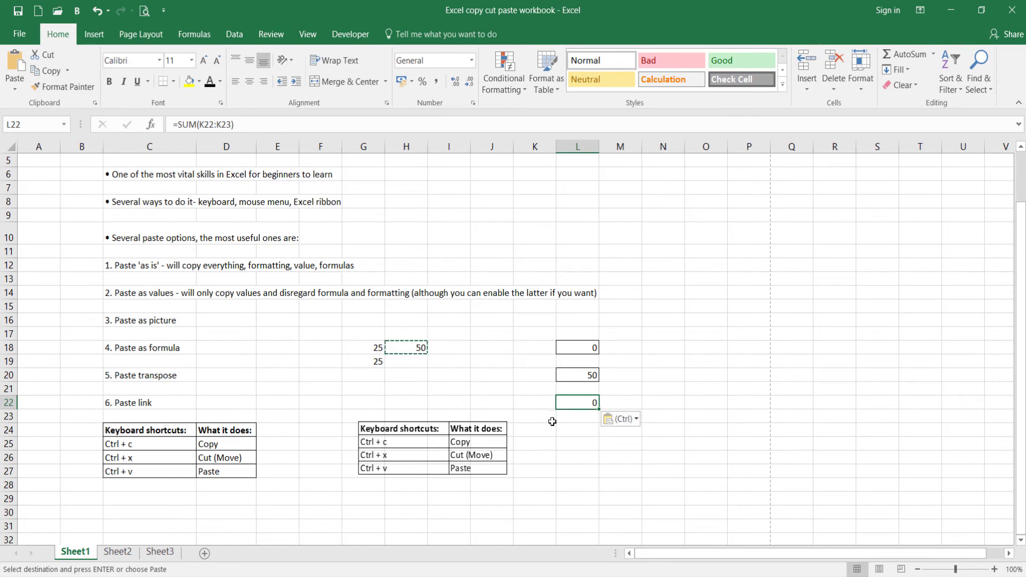
left_click(544, 404)
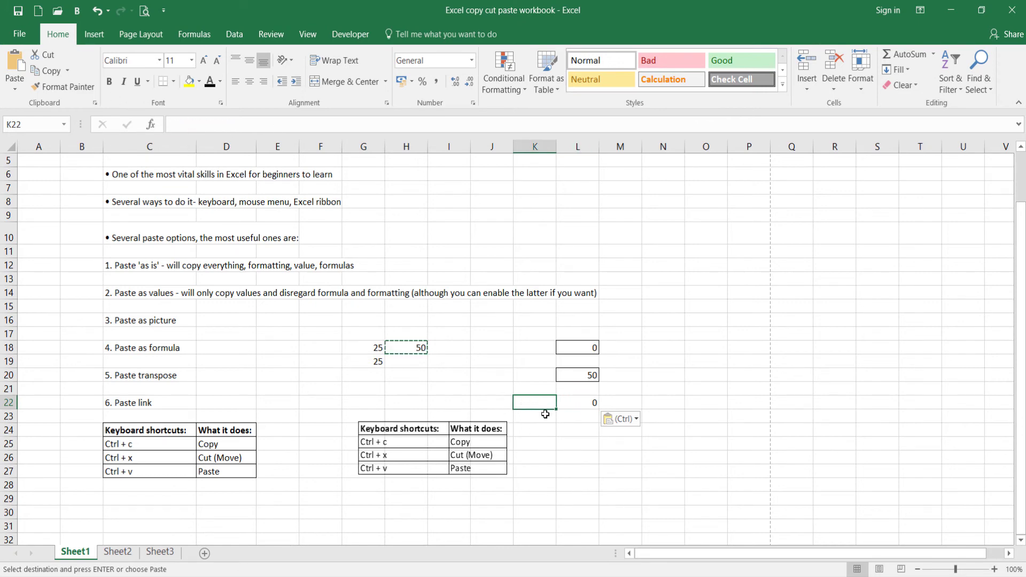
left_click(545, 417)
left_click(544, 402)
left_click(581, 404)
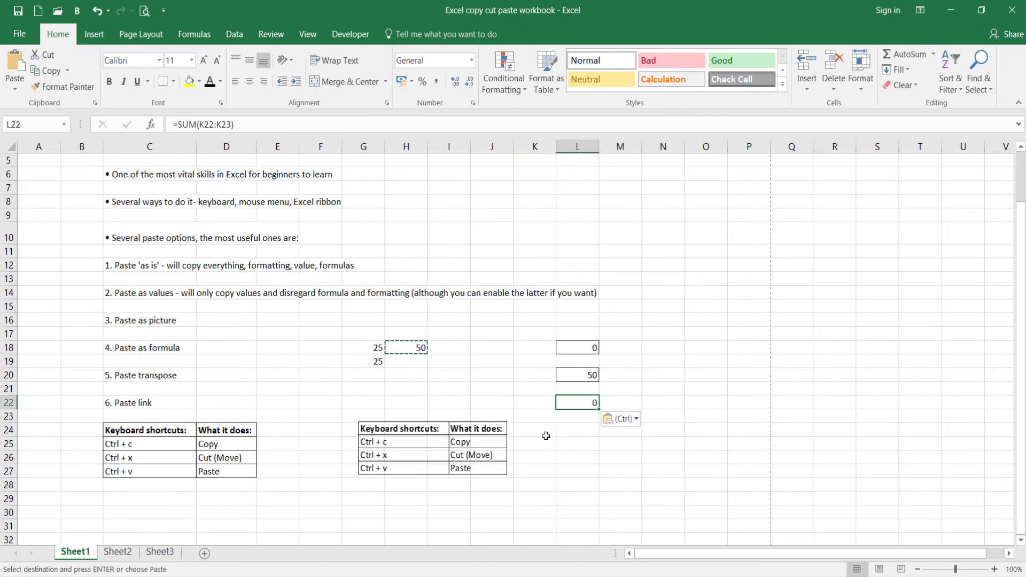
left_click(573, 434)
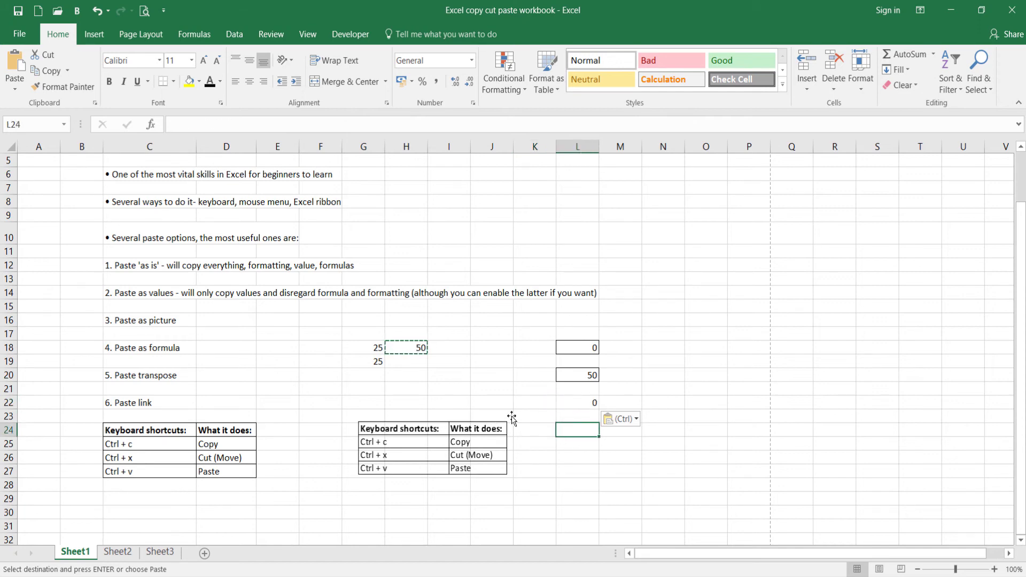
key("Escape")
key("Escape")
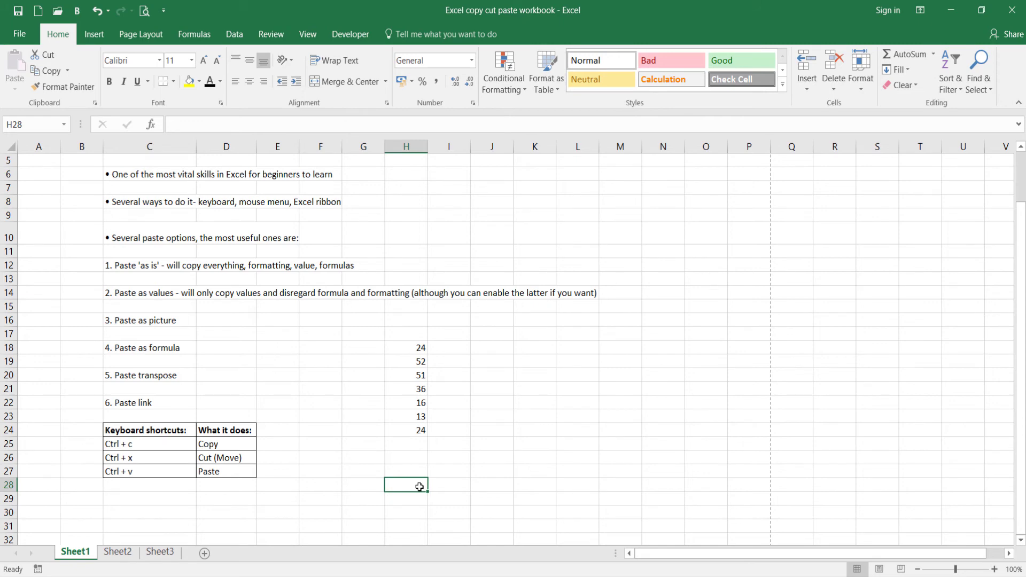
Copy the number column H18:H24, paste it transposed as a row starting at J24, and check the pasted cells.
left_click_drag(411, 348, 403, 433)
right_click(405, 435)
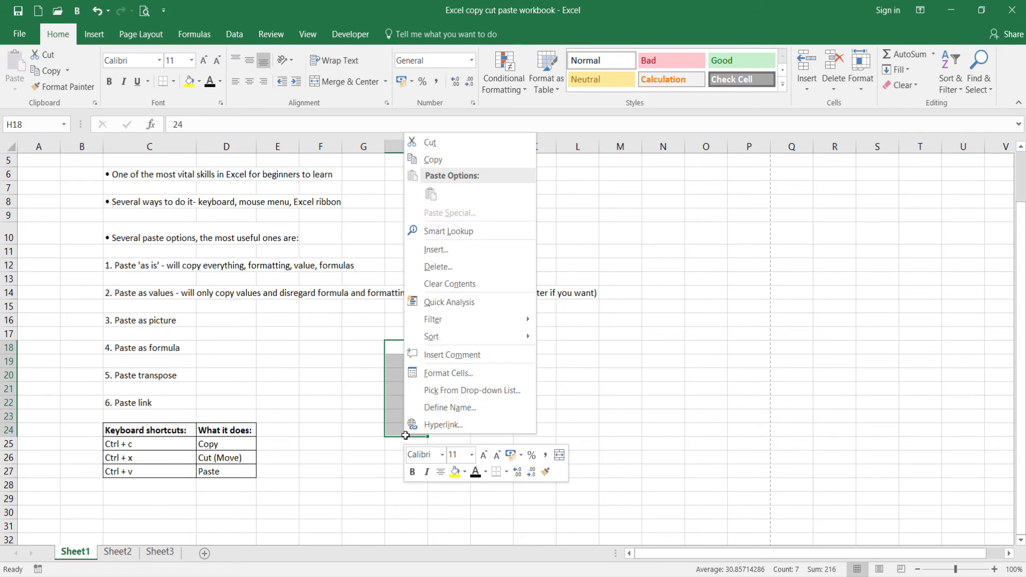
left_click(444, 160)
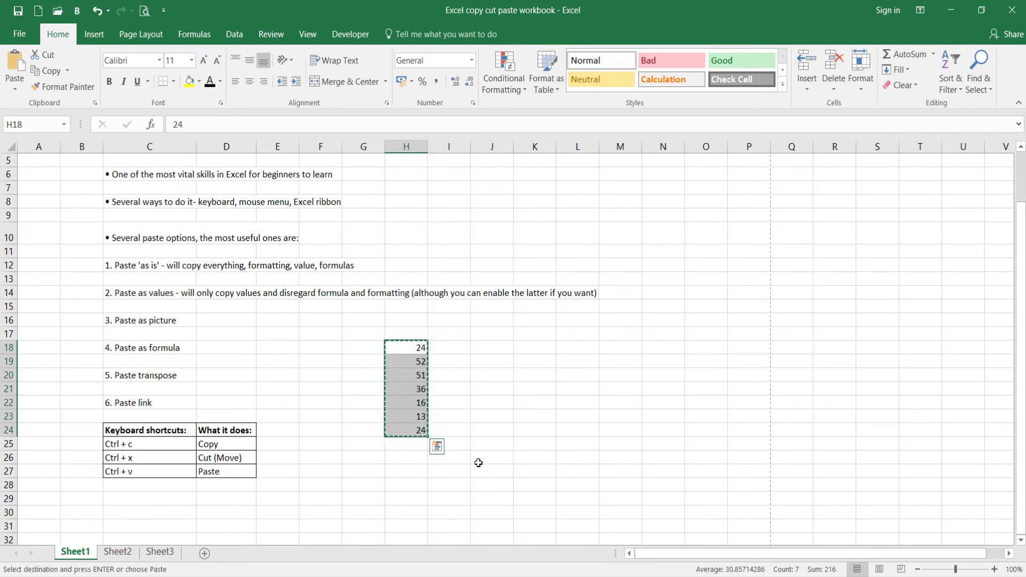
left_click(504, 431)
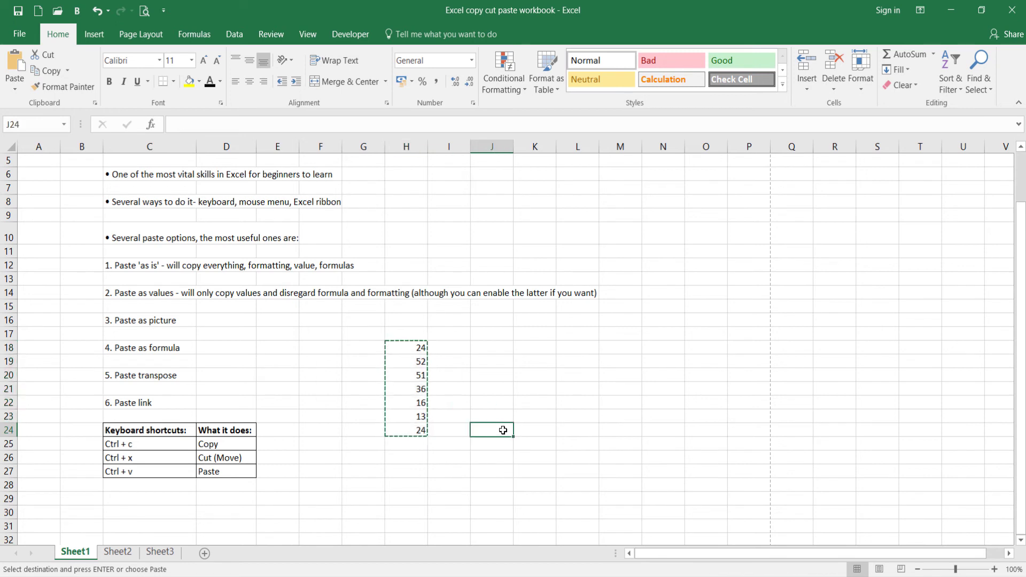
right_click(504, 431)
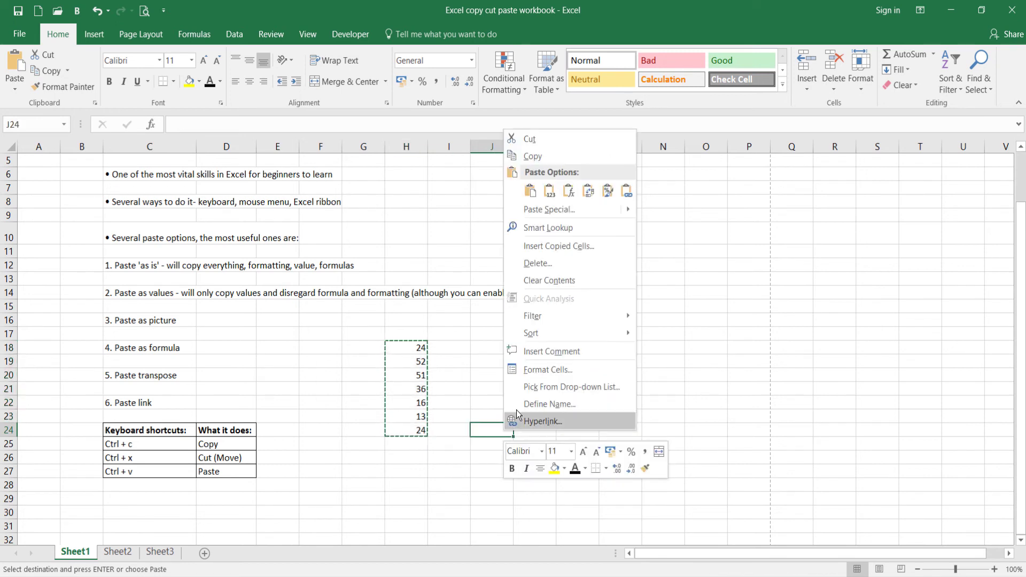
left_click(589, 192)
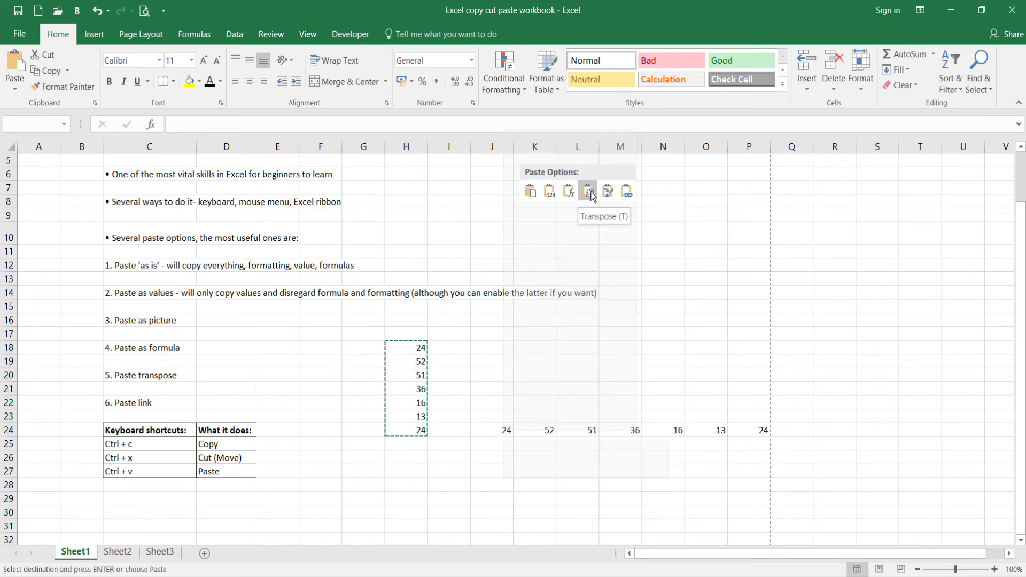
left_click(522, 462)
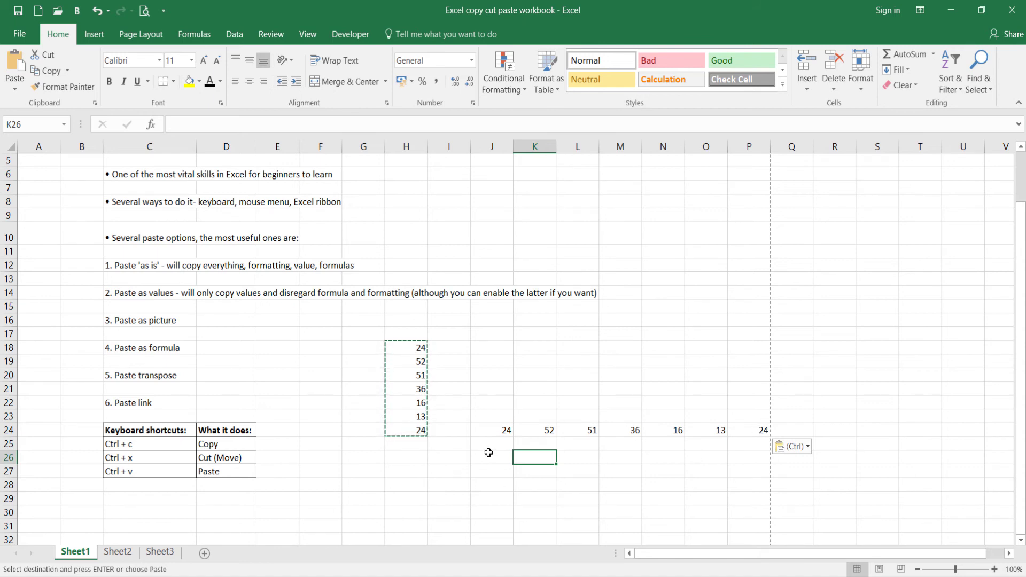
left_click(490, 432)
left_click(524, 432)
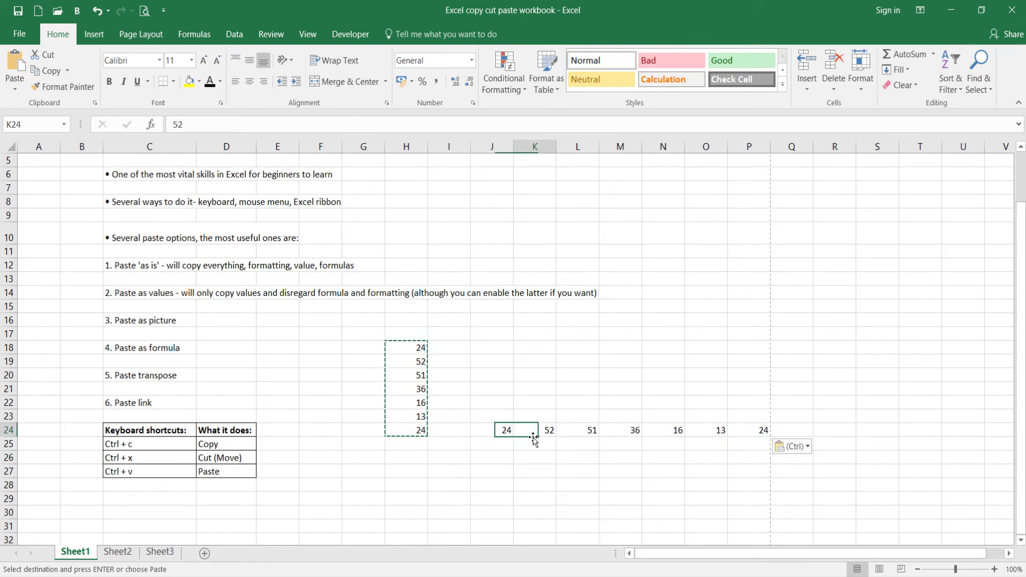
left_click(577, 433)
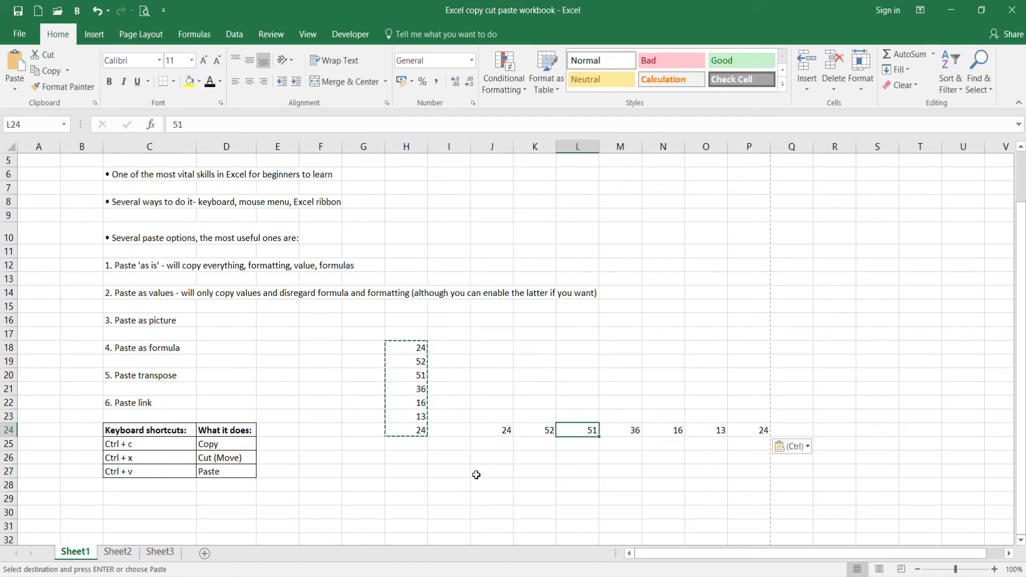
Copy the number row J24:P24 and paste it transposed as a column starting at G18.
left_click_drag(747, 428, 490, 427)
right_click(490, 426)
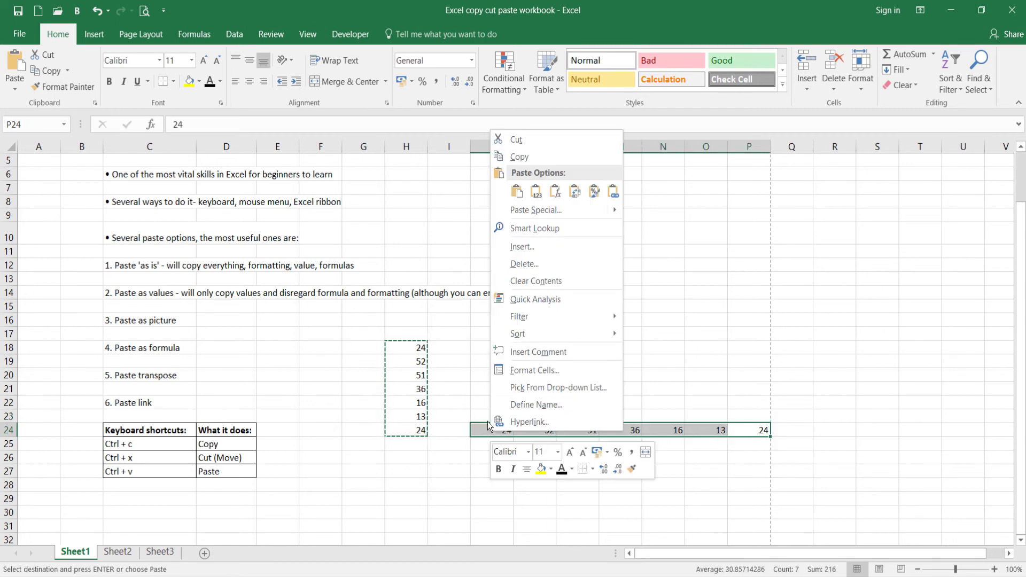
left_click(523, 158)
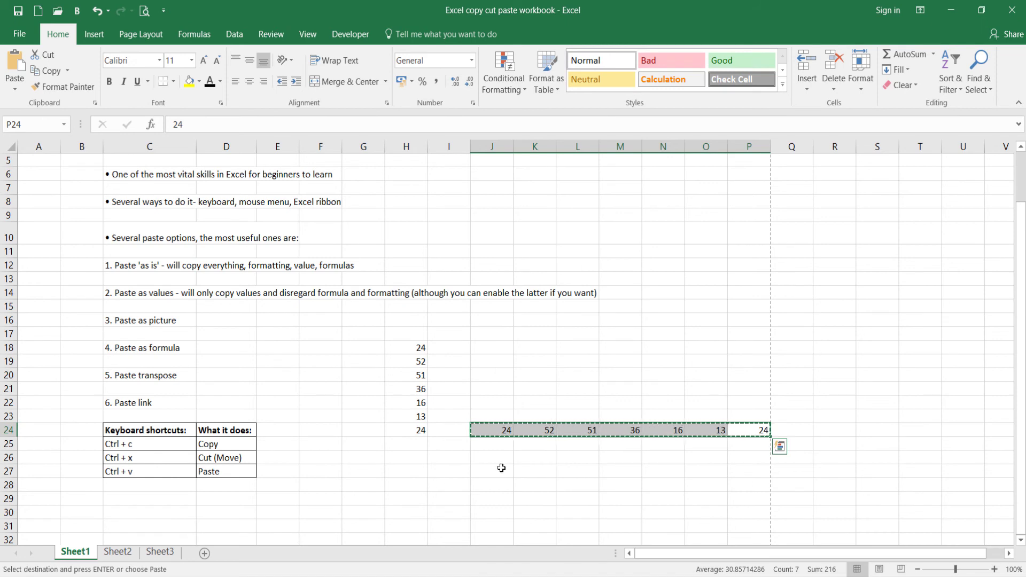
left_click(352, 348)
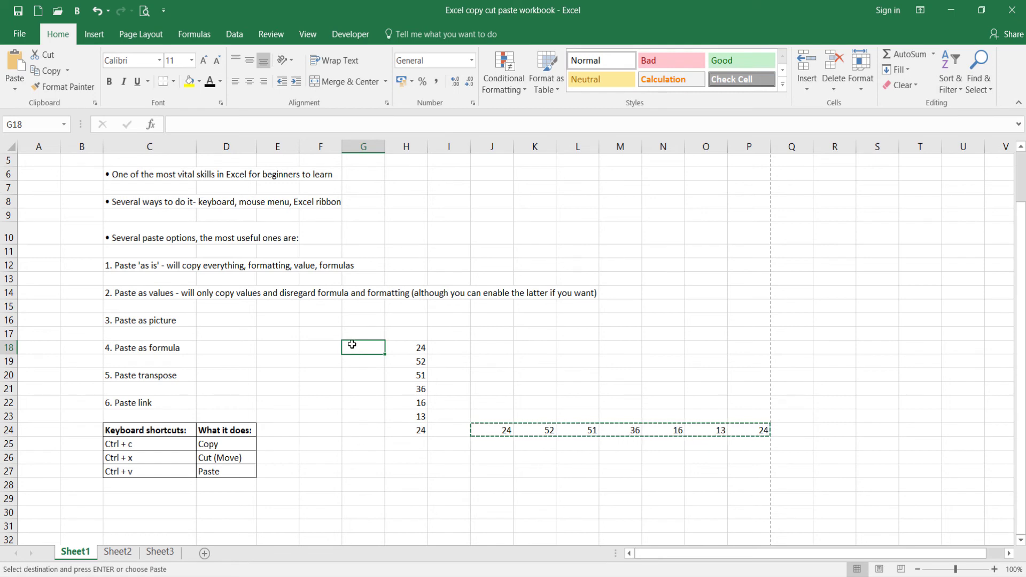
right_click(351, 346)
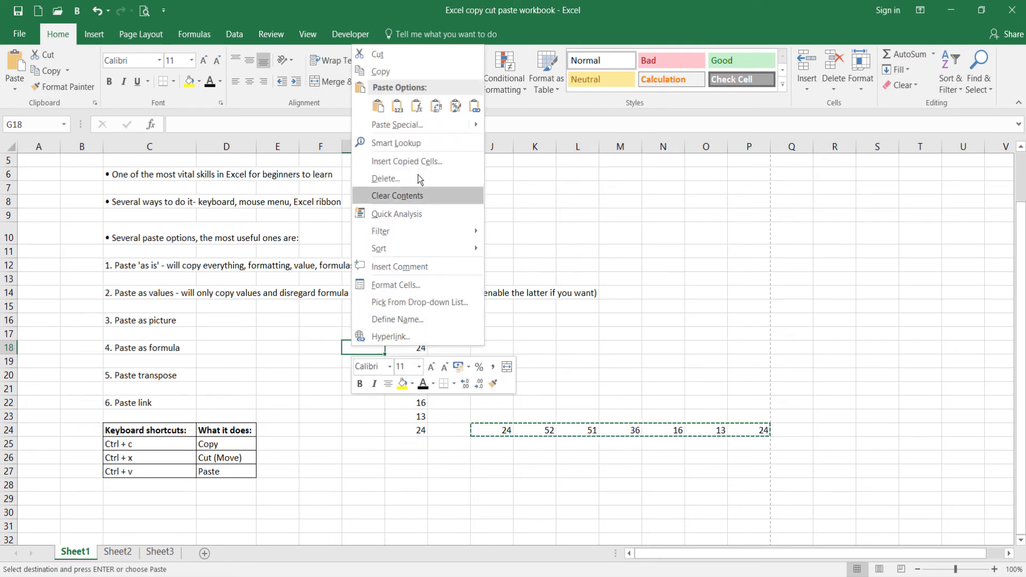
left_click(437, 106)
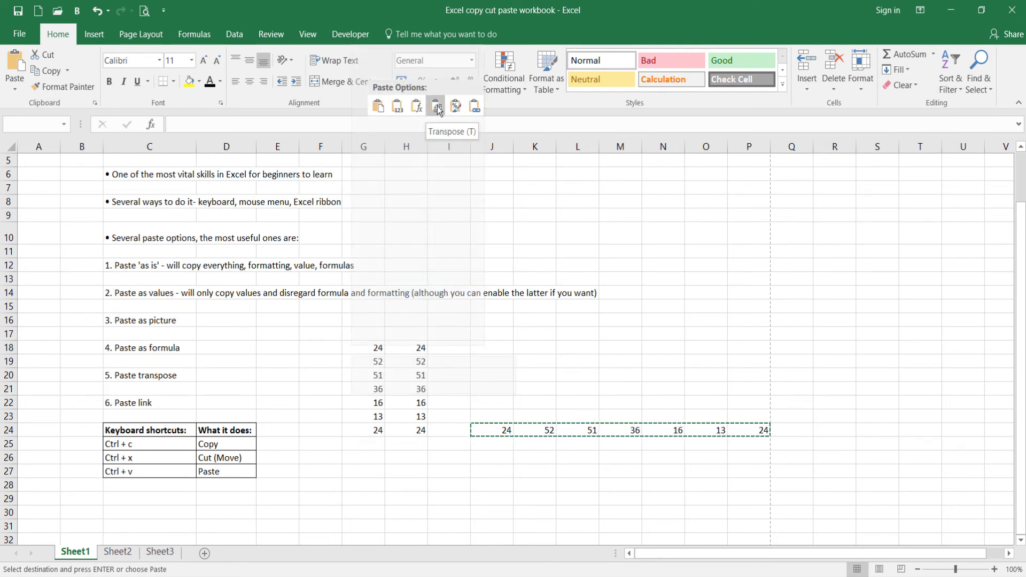
left_click(433, 484)
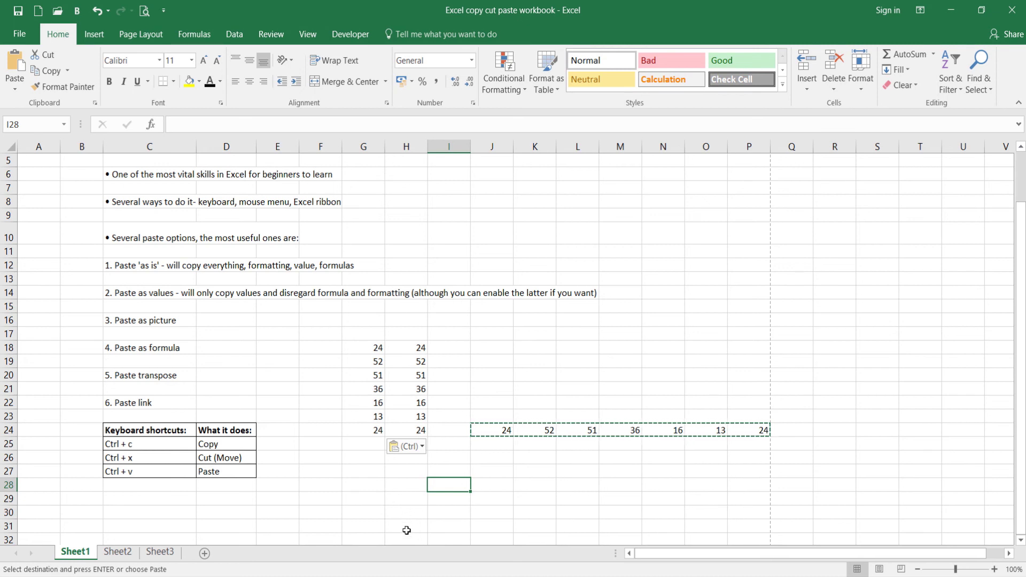
Enter the formula =SUM(G18:H18) in cell I18.
left_click(452, 347)
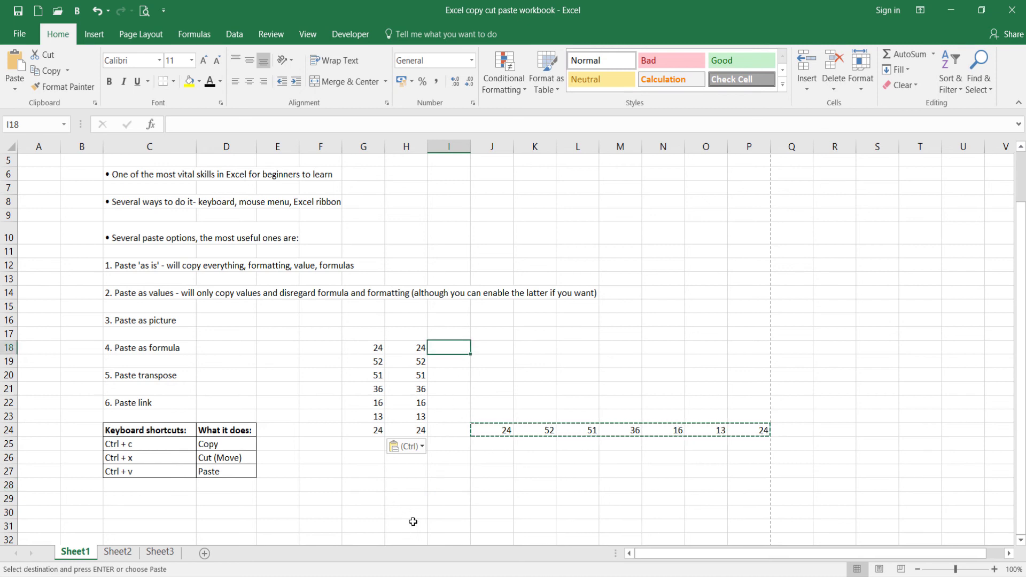
type("=sum")
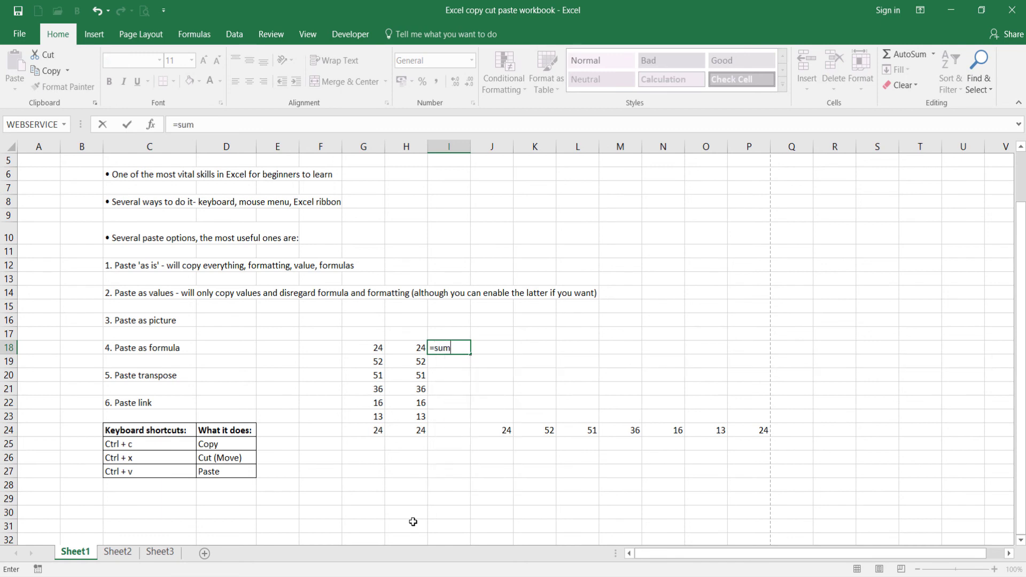
type("(")
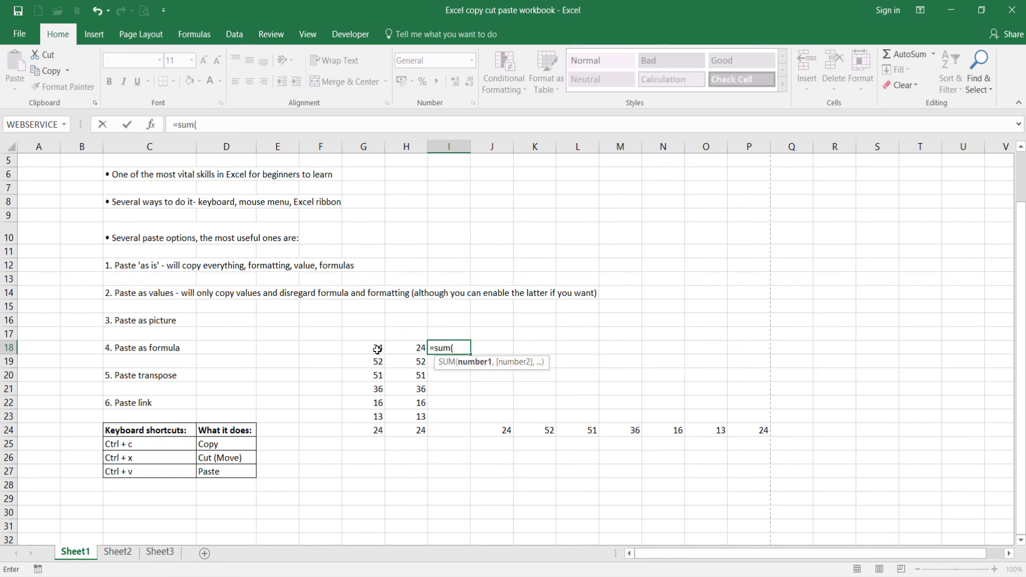
left_click_drag(377, 350, 422, 348)
type(")")
key("Return")
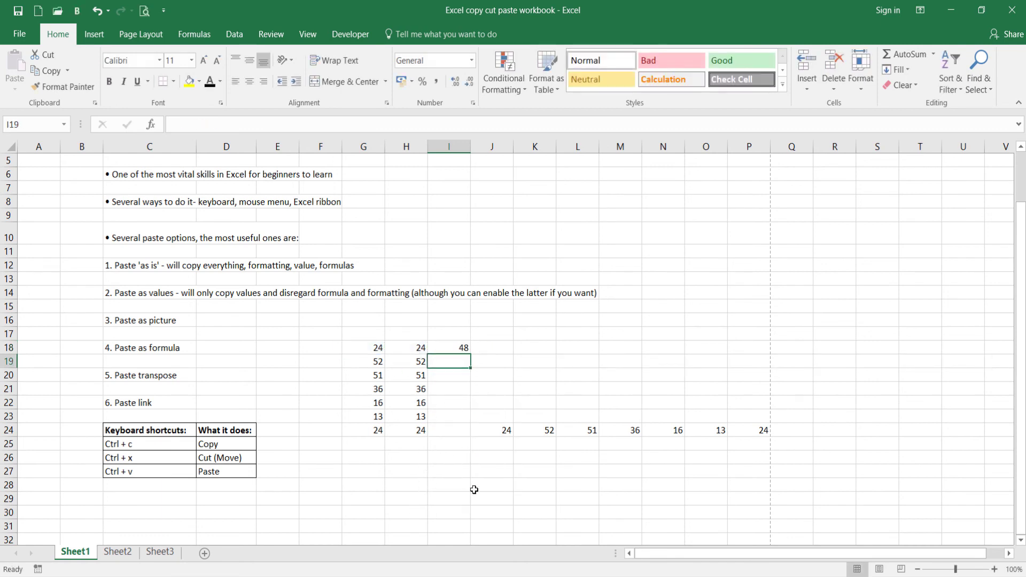
Copy cell I18, paste it as a link into L18, and compare the formulas of the two cells.
left_click(569, 350)
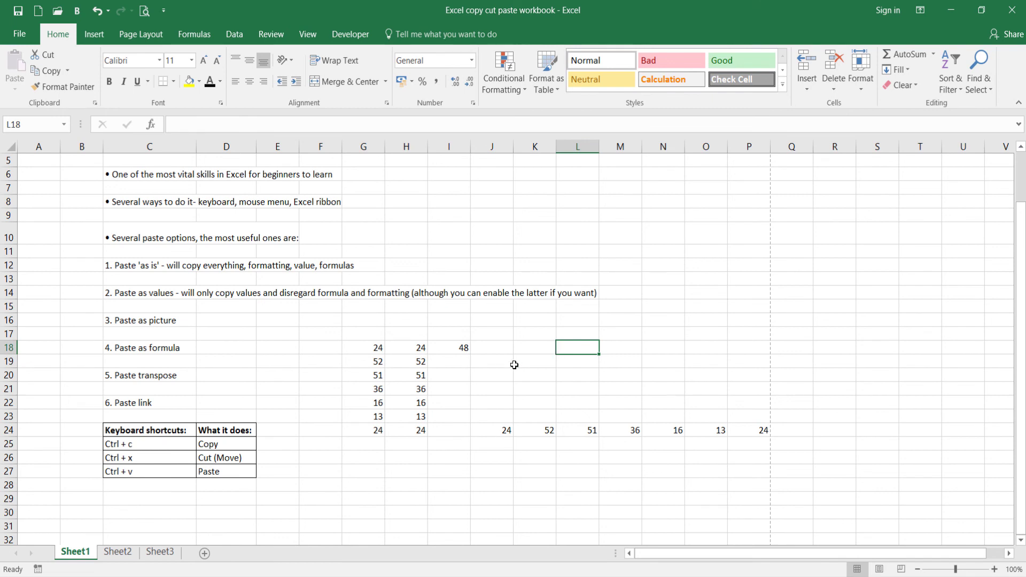
left_click(453, 352)
right_click(455, 351)
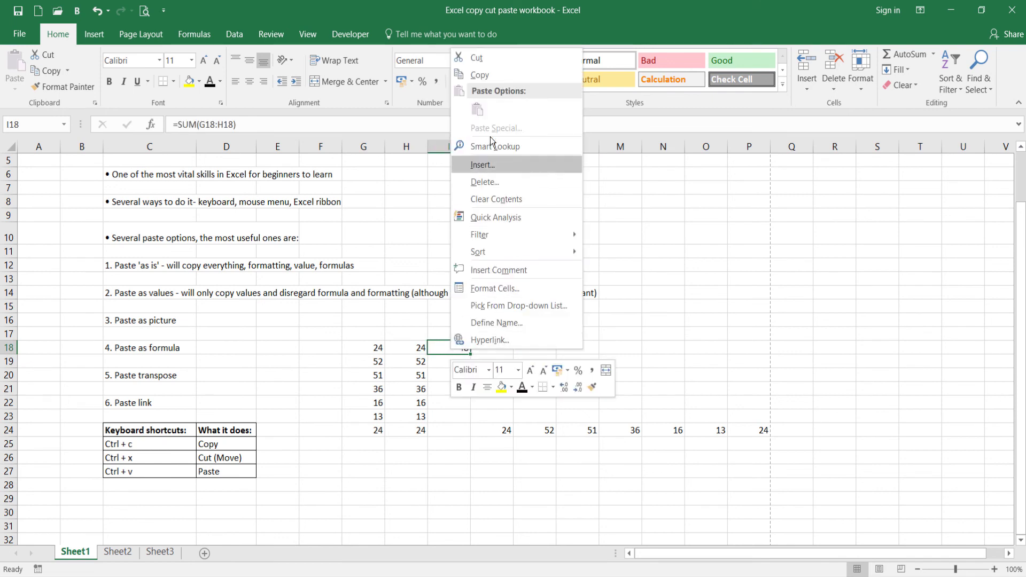
left_click(476, 77)
left_click(578, 348)
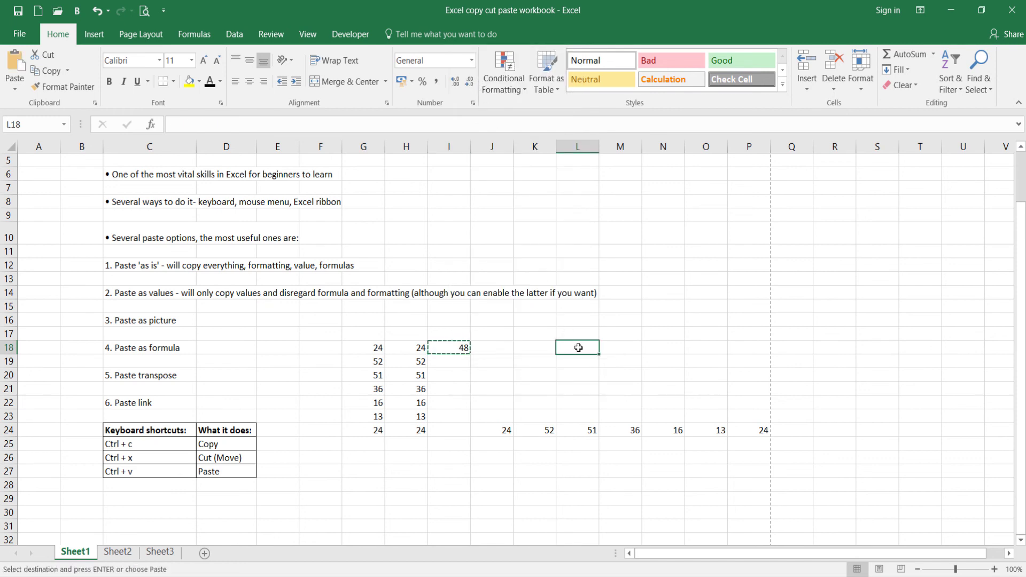
right_click(578, 348)
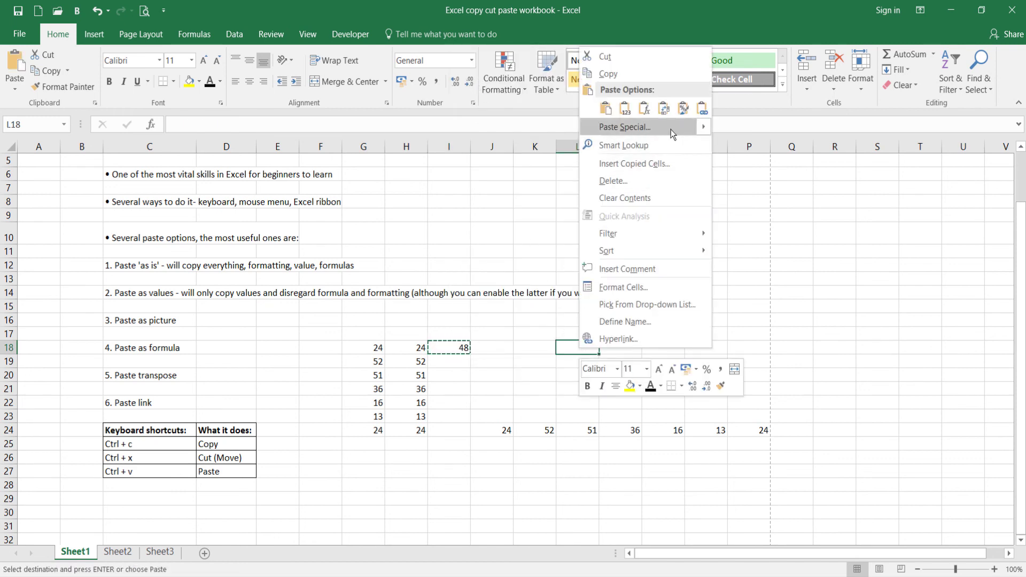
left_click(702, 109)
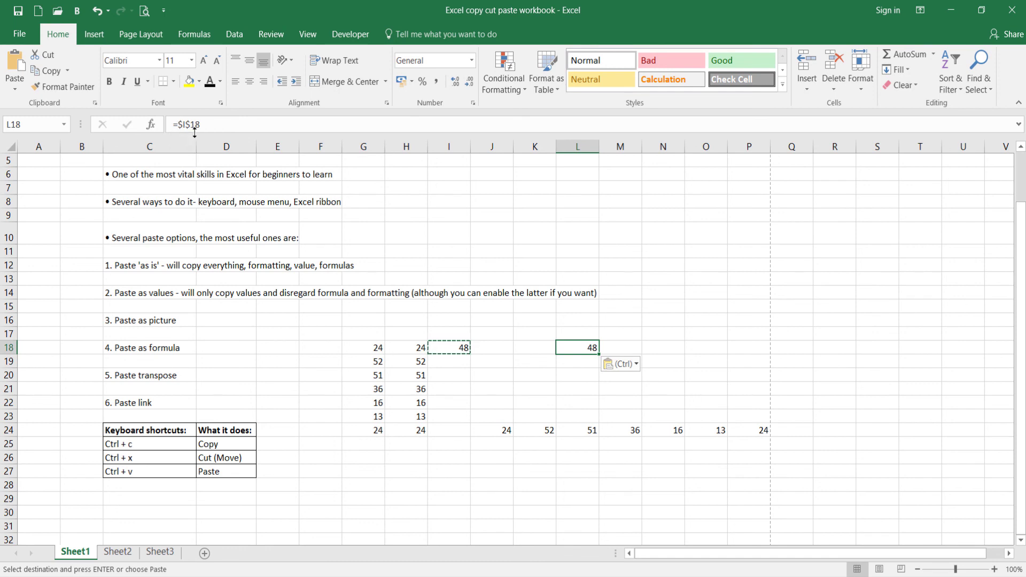
left_click(451, 348)
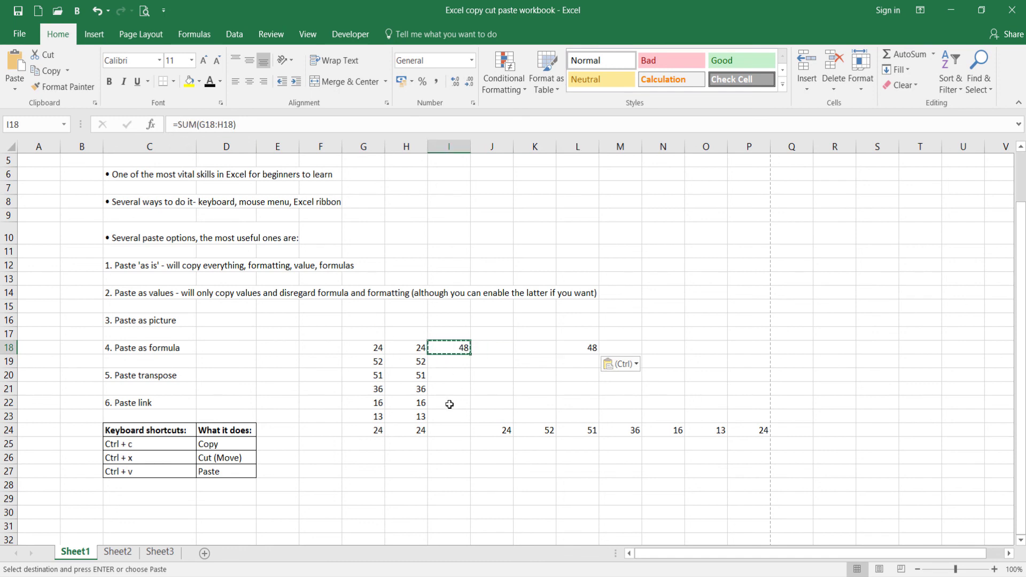
left_click(577, 348)
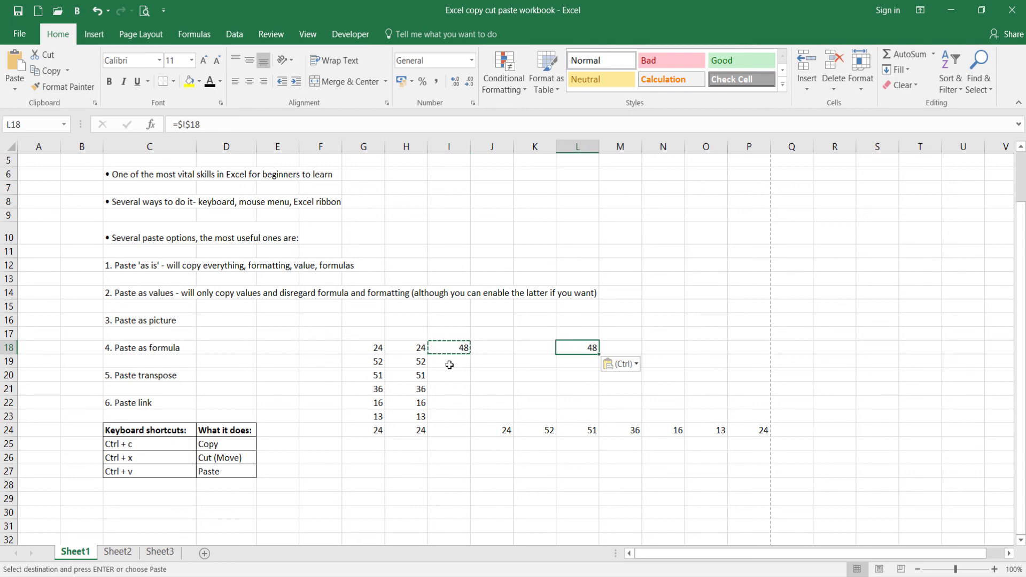
Replace the formula in I18 with the value 80 and check the linked cell L18.
left_click(446, 347)
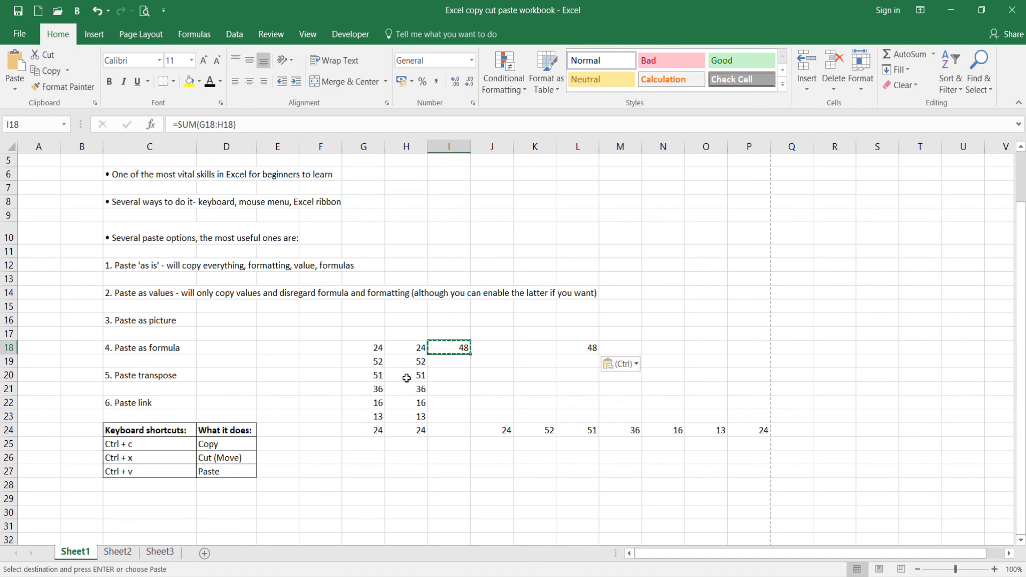
type("80")
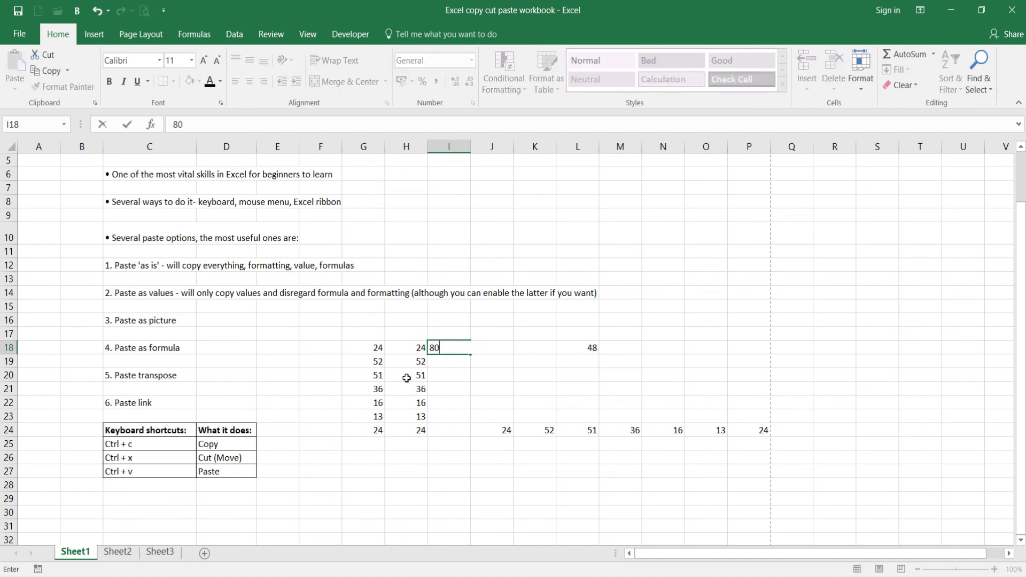
key("Return")
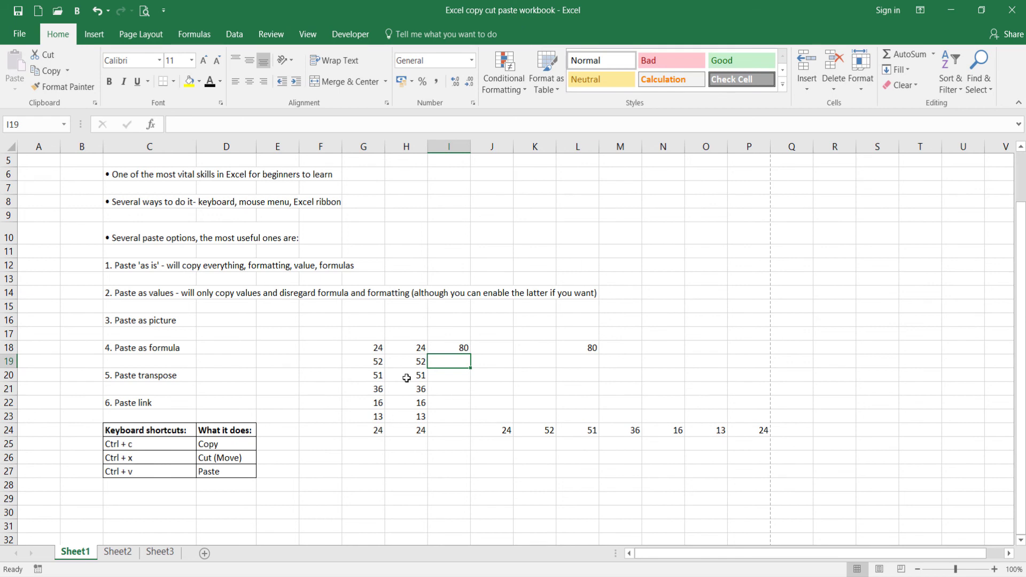
key("Up")
key("Right")
key("Right")
key("Right")
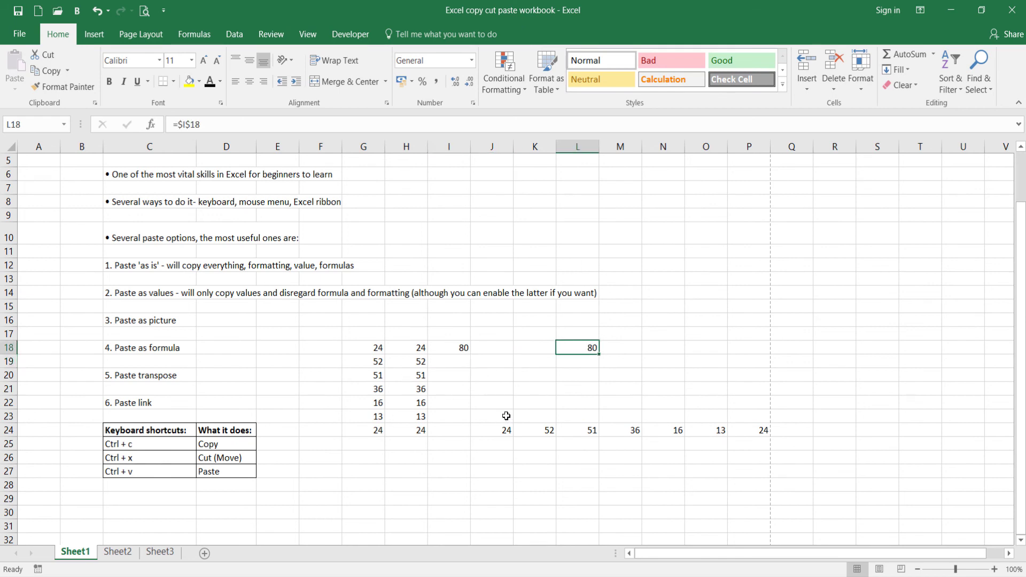